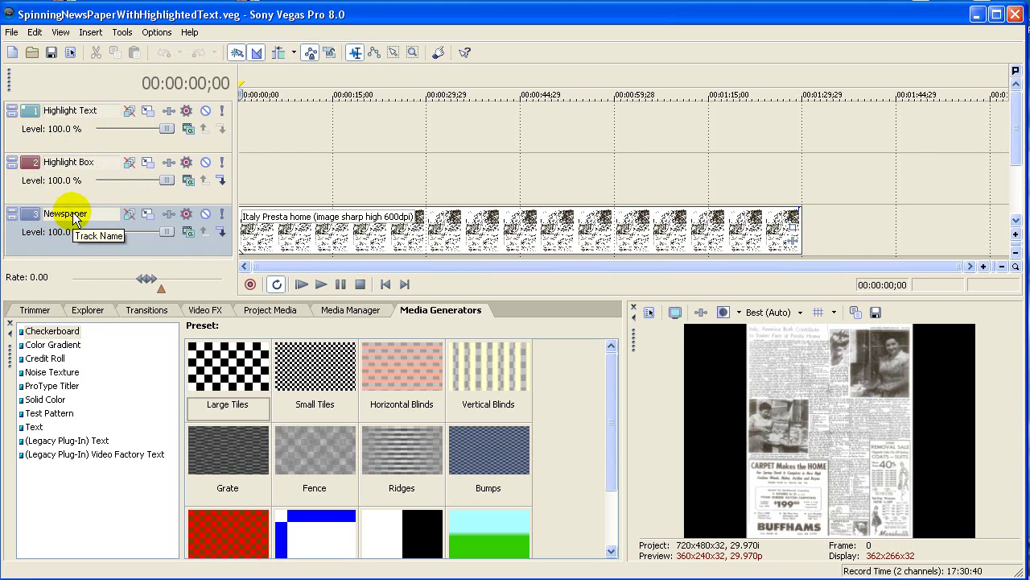
- Select the Newspaper clip on track 3 and put the playhead at 00:01:17;18
{"action": "left_click", "coordinate": [336, 233]}
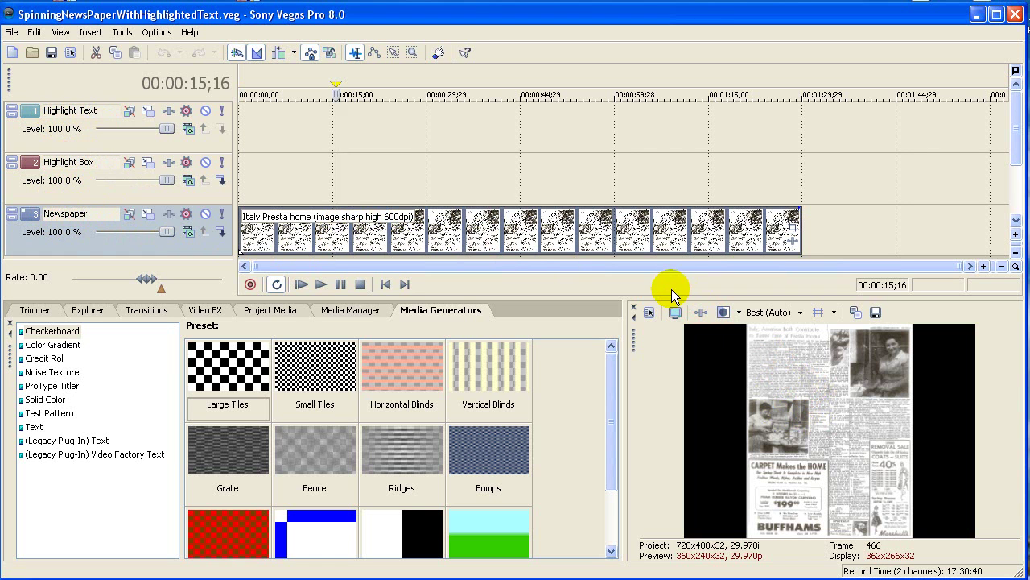
{"action": "left_click", "coordinate": [724, 247]}
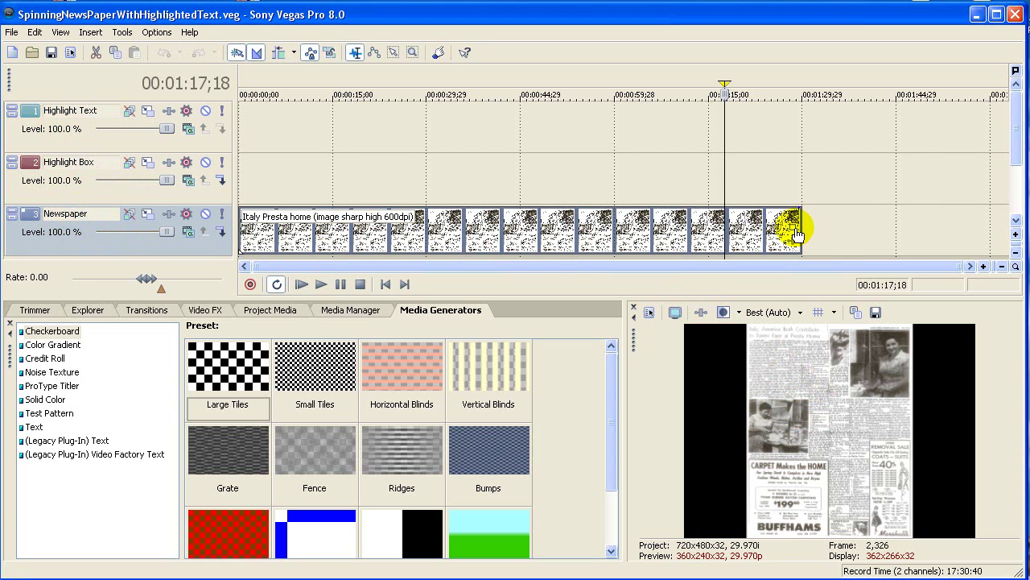
- Open Event Pan/Crop for the Newspaper clip, move the dialog up-left, and toggle Move Freely off and on
{"action": "left_click", "coordinate": [794, 232]}
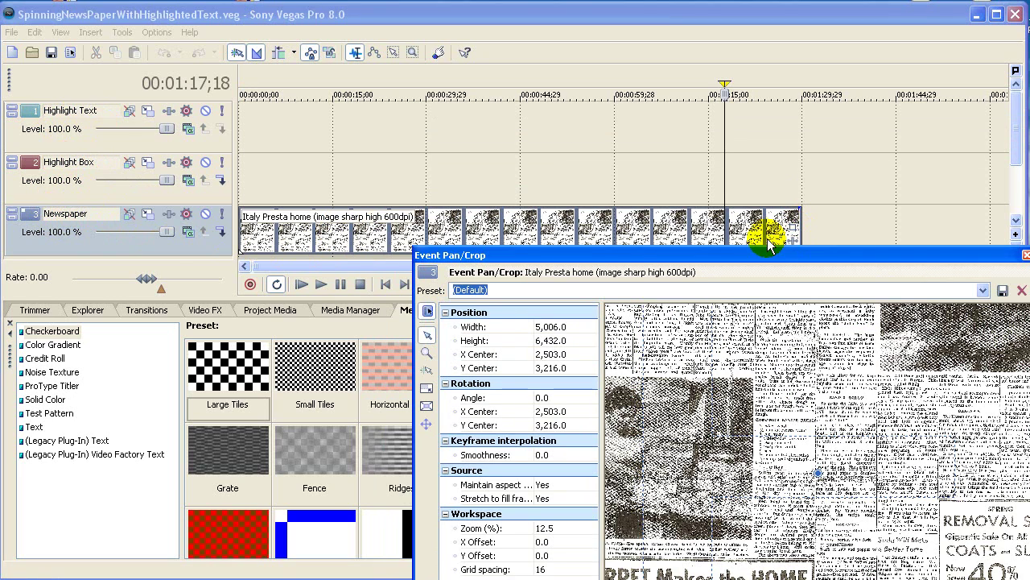
{"action": "left_click_drag", "start_coordinate": [785, 256], "coordinate": [386, 81]}
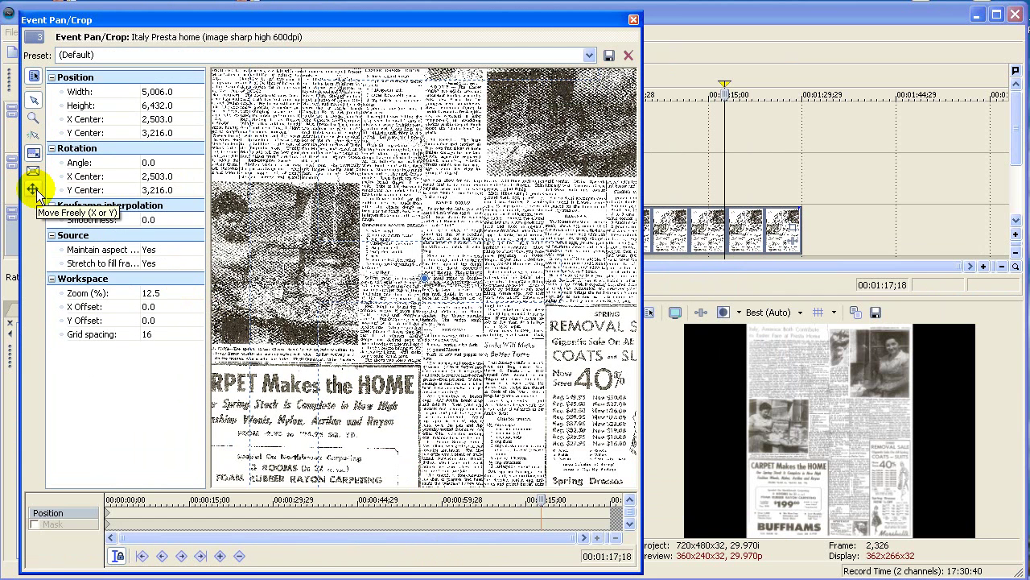
{"action": "left_click", "coordinate": [35, 193]}
{"action": "left_click", "coordinate": [35, 194]}
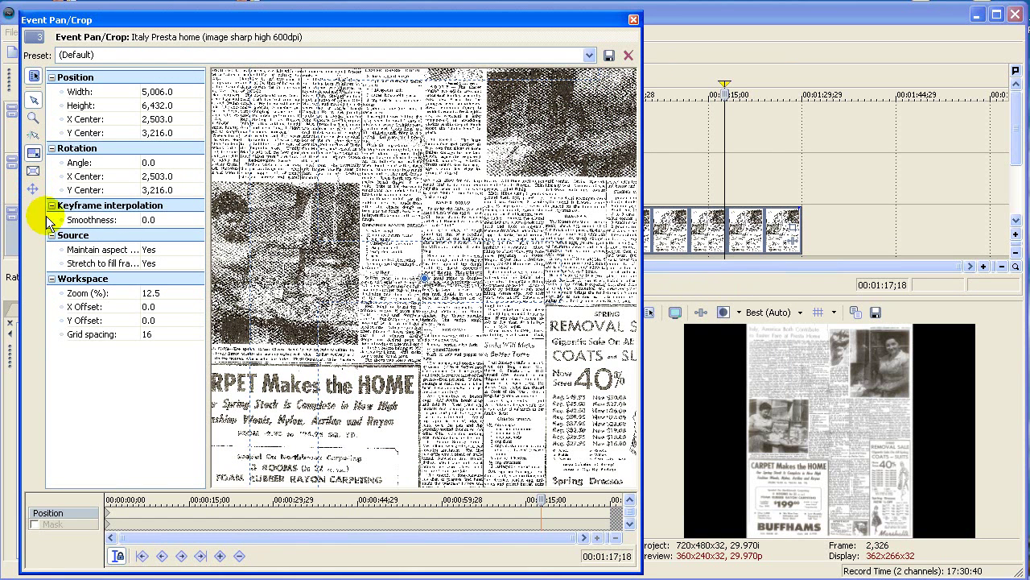
- Turn on Sync Cursor, place the keyframe cursor at 00:00:03;00, and add a Position keyframe there
{"action": "left_click", "coordinate": [119, 556]}
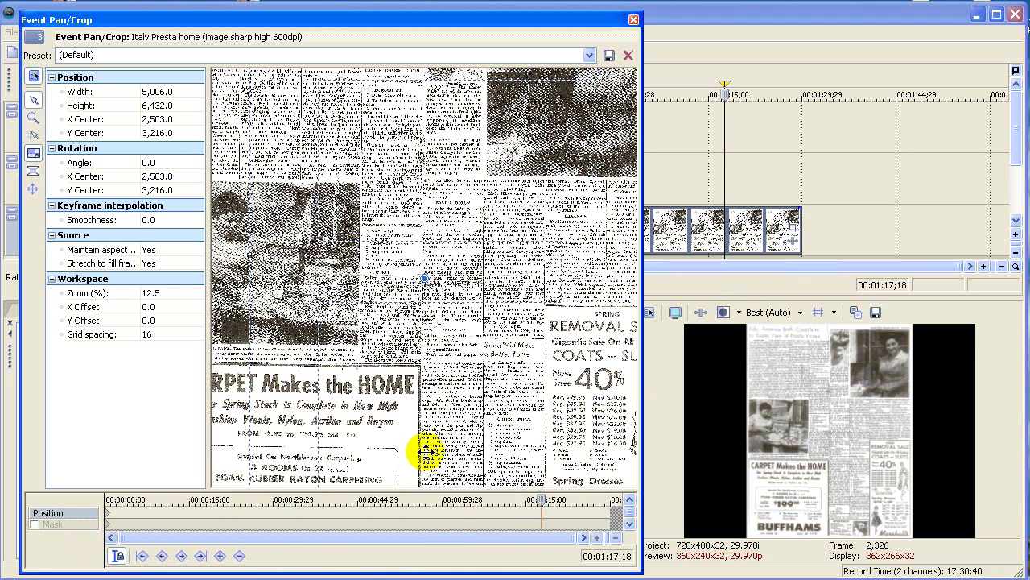
{"action": "scroll", "coordinate": [455, 430], "scroll_direction": "up", "scroll_amount": 2}
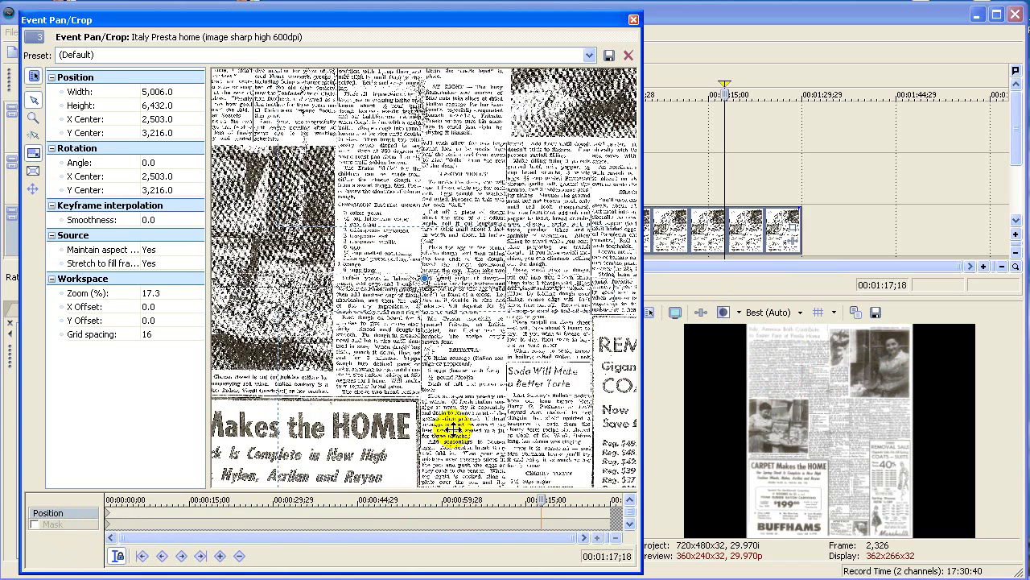
{"action": "scroll", "coordinate": [455, 431], "scroll_direction": "down", "scroll_amount": 2}
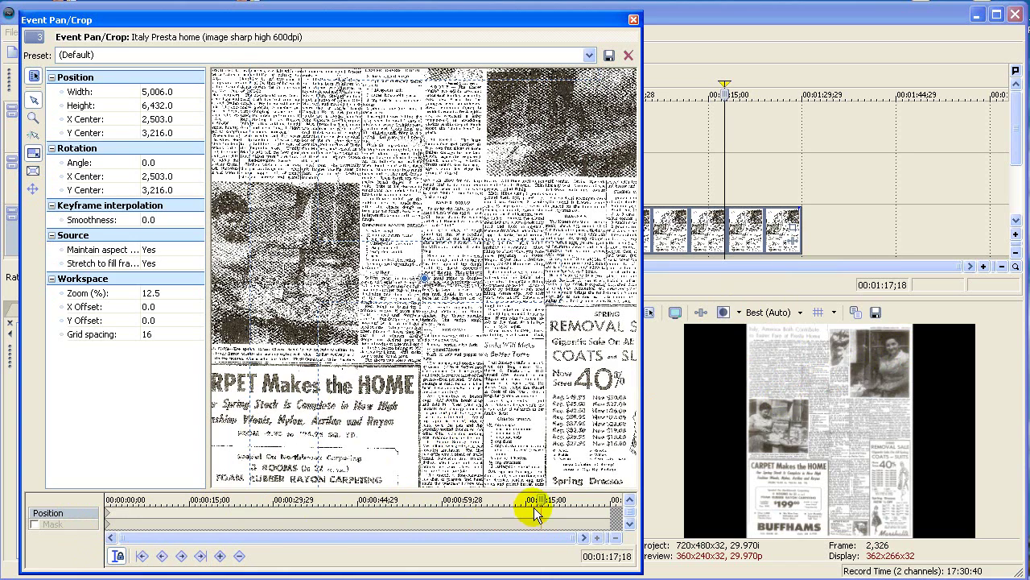
{"action": "left_click_drag", "start_coordinate": [537, 505], "coordinate": [423, 501]}
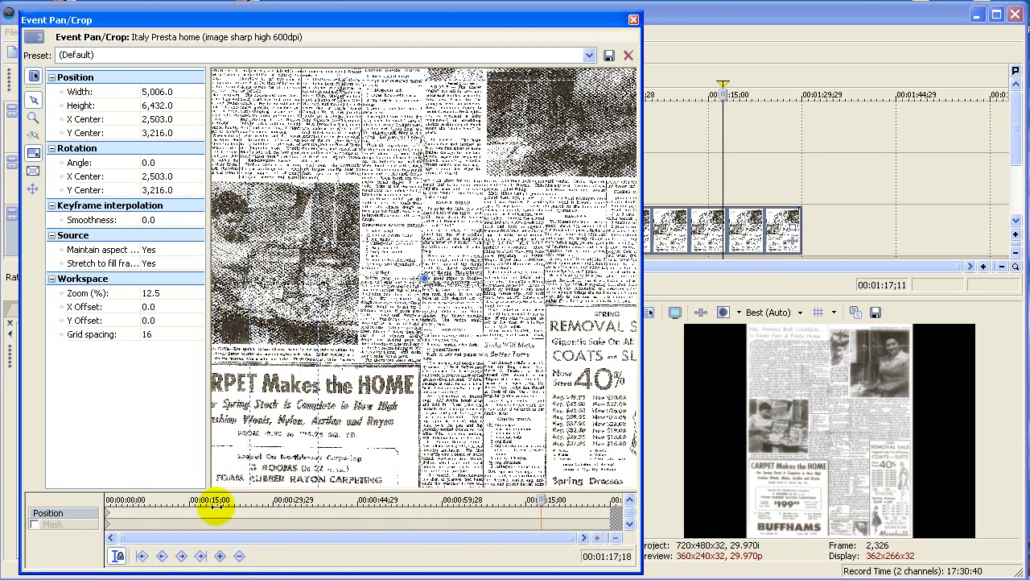
{"action": "left_click", "coordinate": [128, 503]}
{"action": "scroll", "coordinate": [230, 533], "scroll_direction": "up", "scroll_amount": 5}
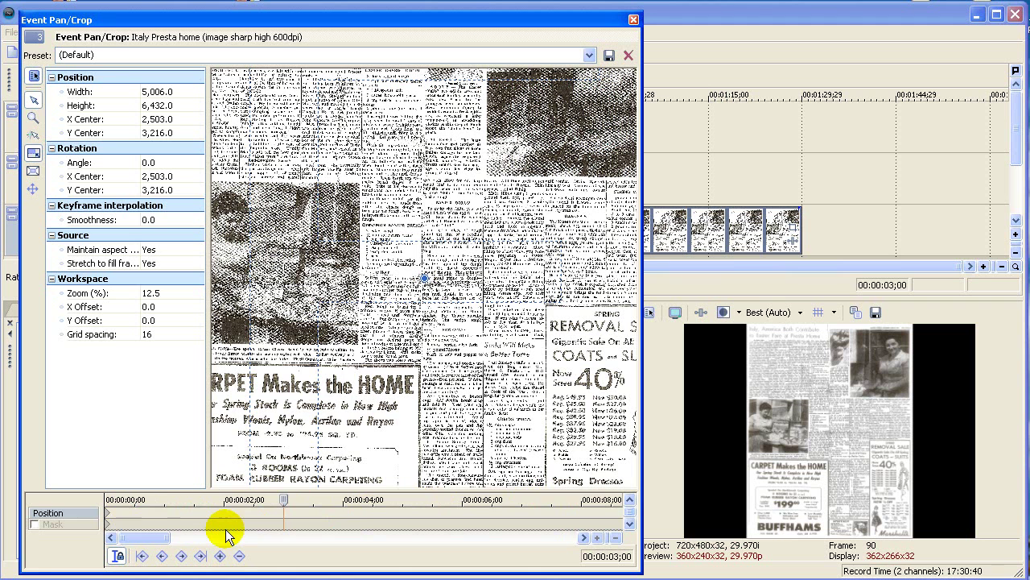
{"action": "scroll", "coordinate": [116, 541], "scroll_direction": "up", "scroll_amount": 2}
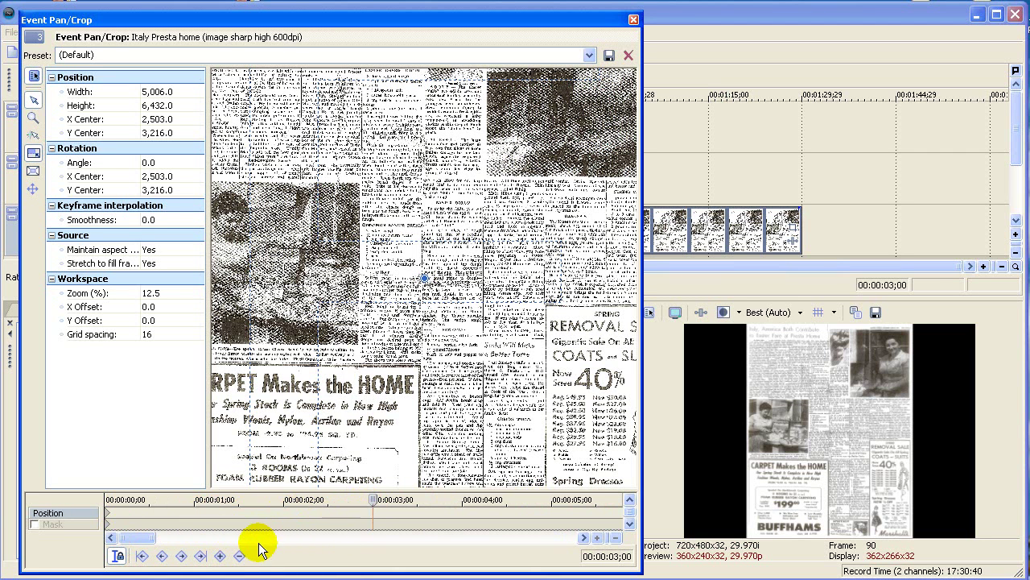
{"action": "left_click", "coordinate": [220, 555]}
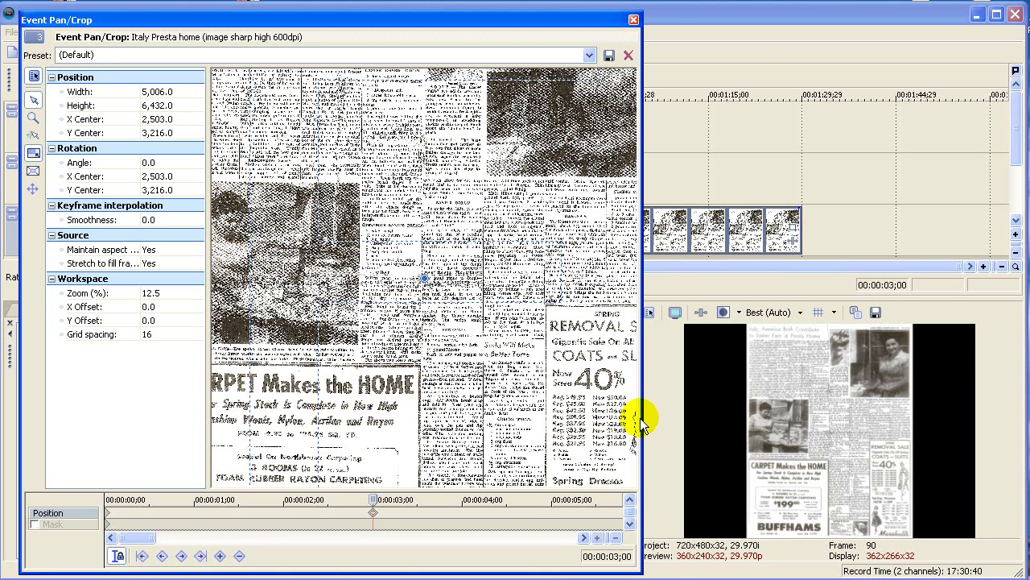
- Widen the Pan/Crop dialog and set the 3-second keyframe's rotation angle to 720
{"action": "left_click_drag", "start_coordinate": [640, 415], "coordinate": [866, 415]}
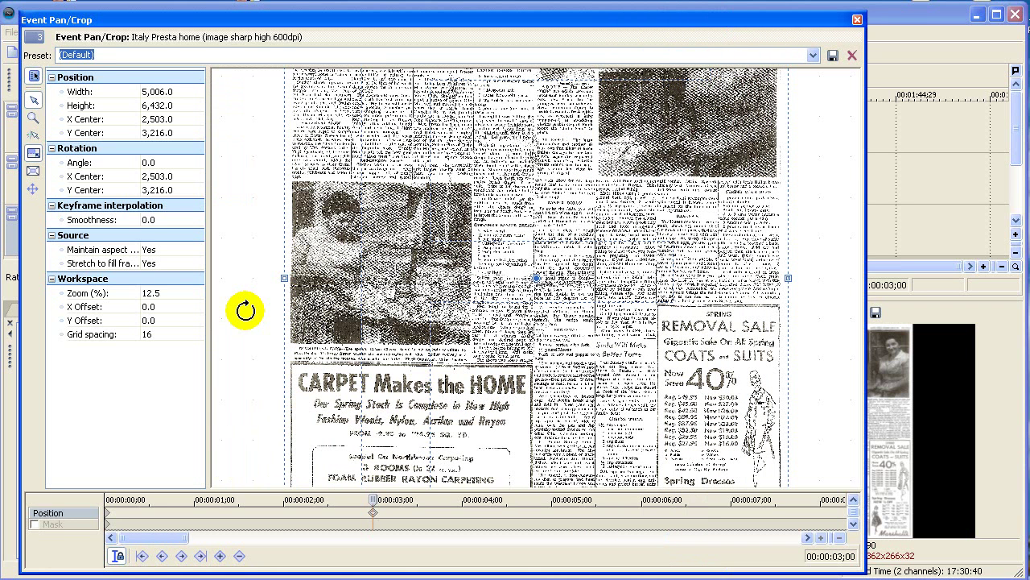
{"action": "left_click_drag", "start_coordinate": [245, 311], "coordinate": [393, 83]}
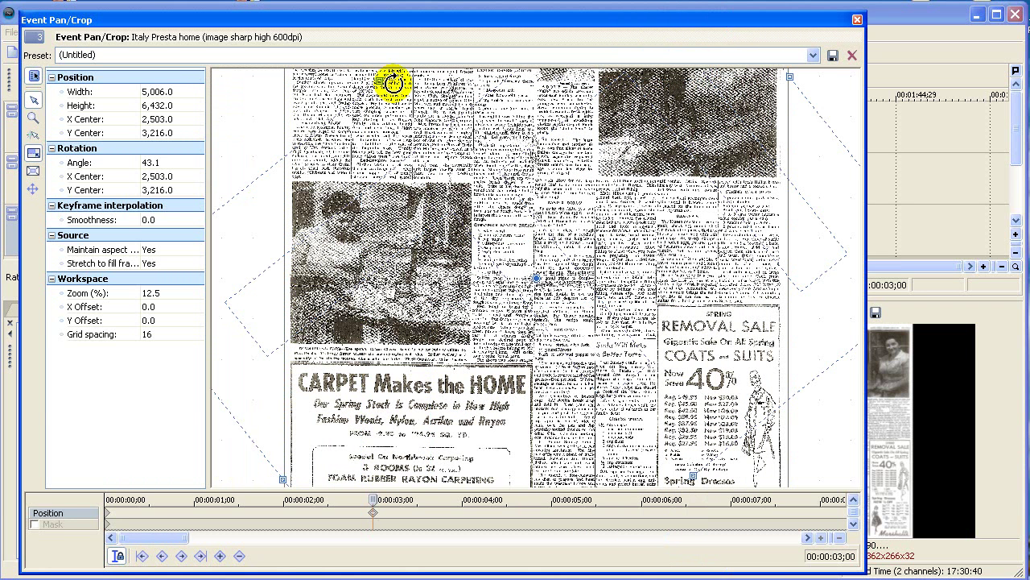
{"action": "left_click_drag", "start_coordinate": [393, 84], "coordinate": [156, 162]}
{"action": "left_click", "coordinate": [156, 162]}
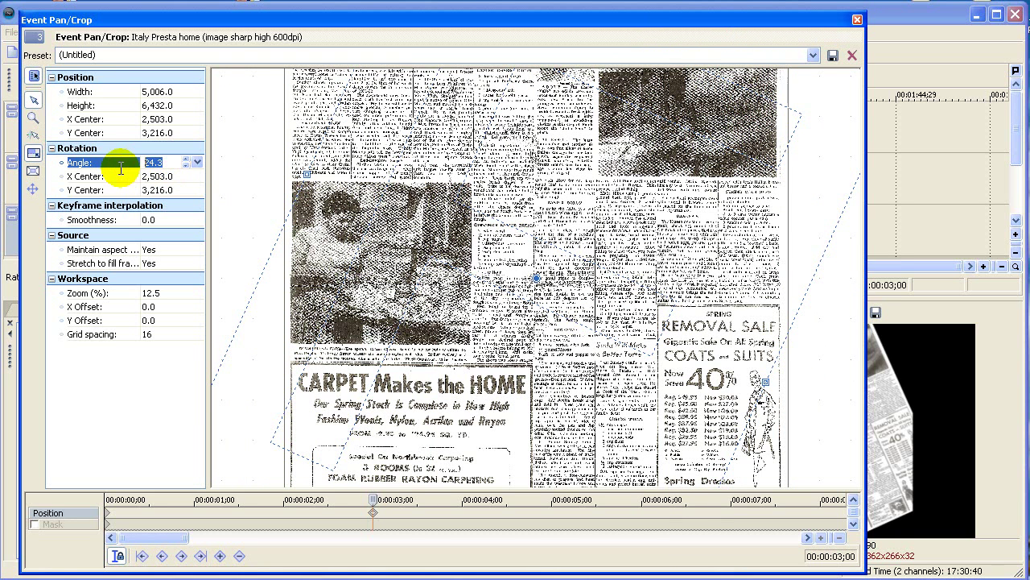
{"action": "type", "text": "720"}
{"action": "key", "text": "Return"}
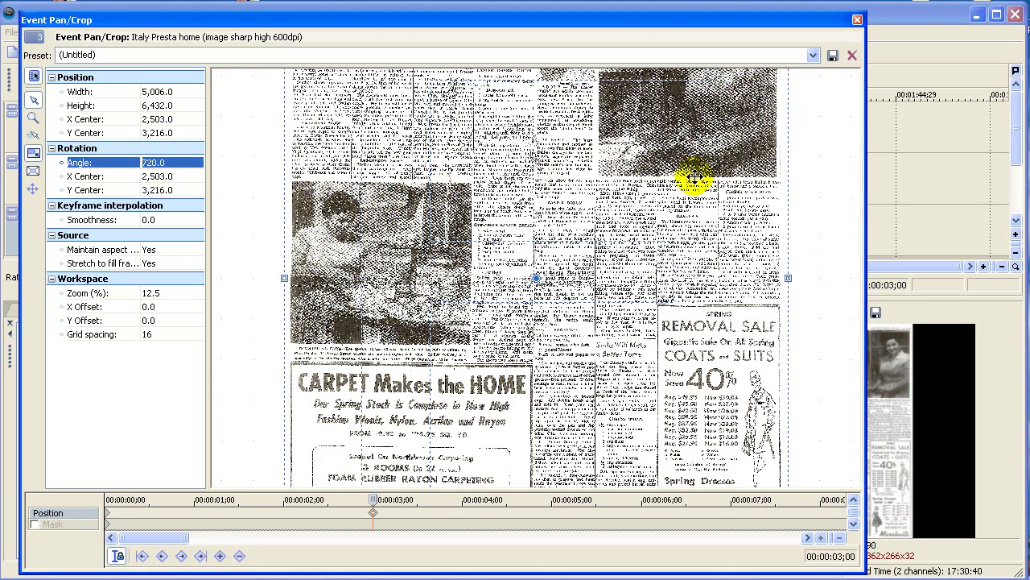
- Narrow the dialog and scrub the keyframe cursor back to preview the newspaper spinning
{"action": "left_click_drag", "start_coordinate": [856, 175], "coordinate": [613, 215]}
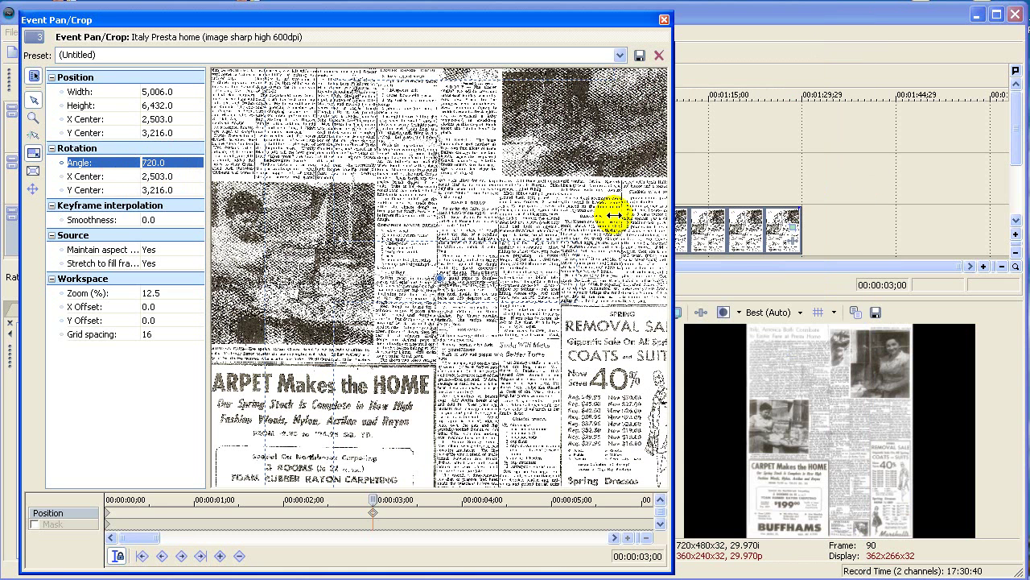
{"action": "left_click_drag", "start_coordinate": [374, 503], "coordinate": [258, 503]}
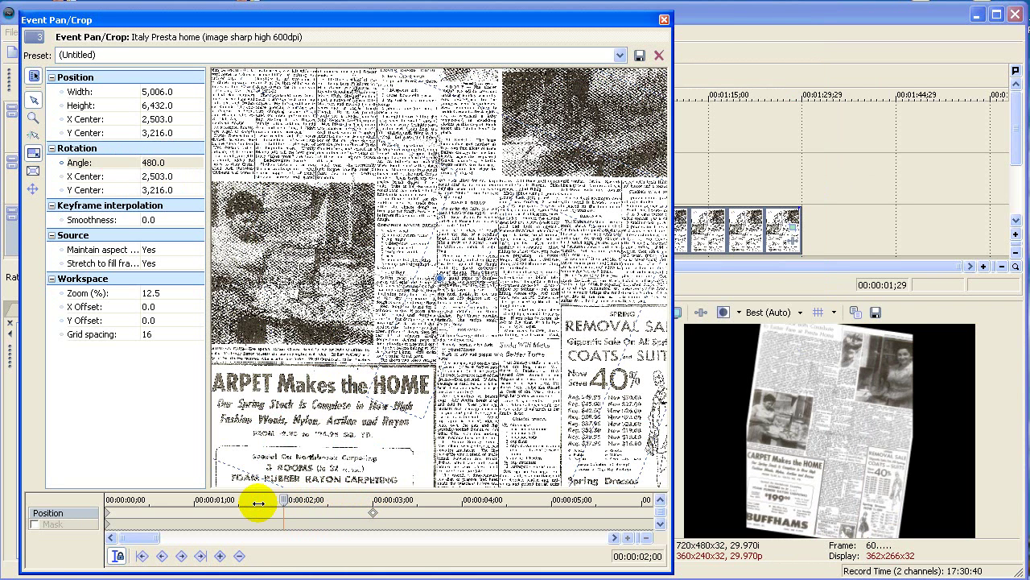
{"action": "left_click_drag", "start_coordinate": [258, 503], "coordinate": [225, 501]}
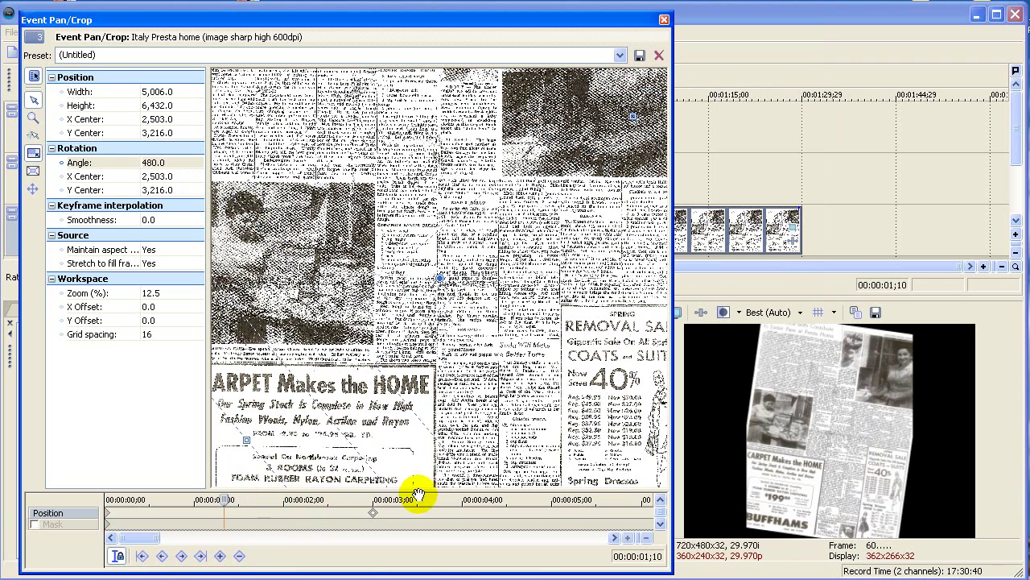
- Add a Position keyframe at 00:00:04;00 and nudge its crop frame up-left to centre 2,496.5 / 3,164.6
{"action": "left_click", "coordinate": [372, 513]}
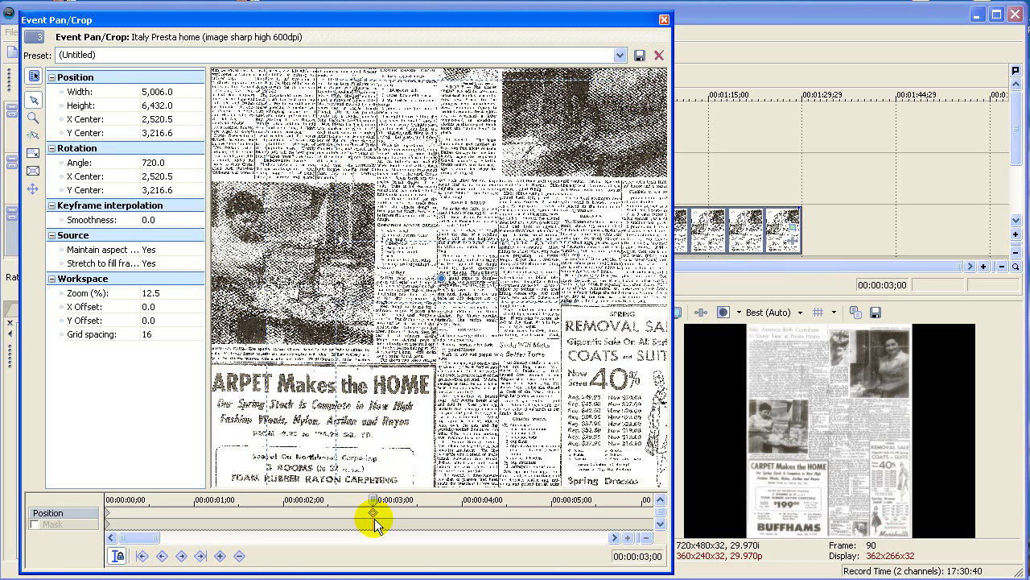
{"action": "double_click", "coordinate": [464, 512]}
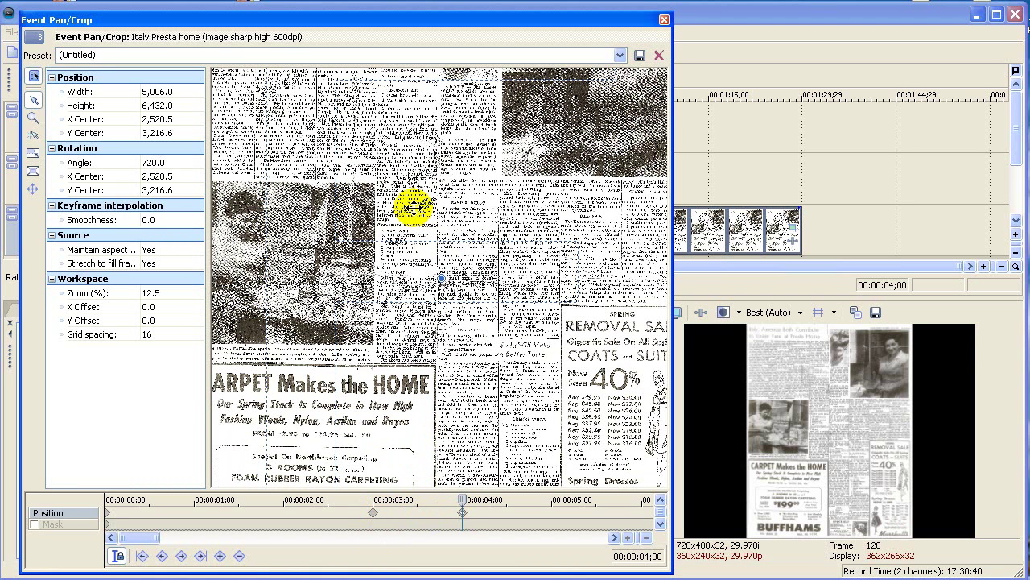
{"action": "left_click", "coordinate": [32, 119]}
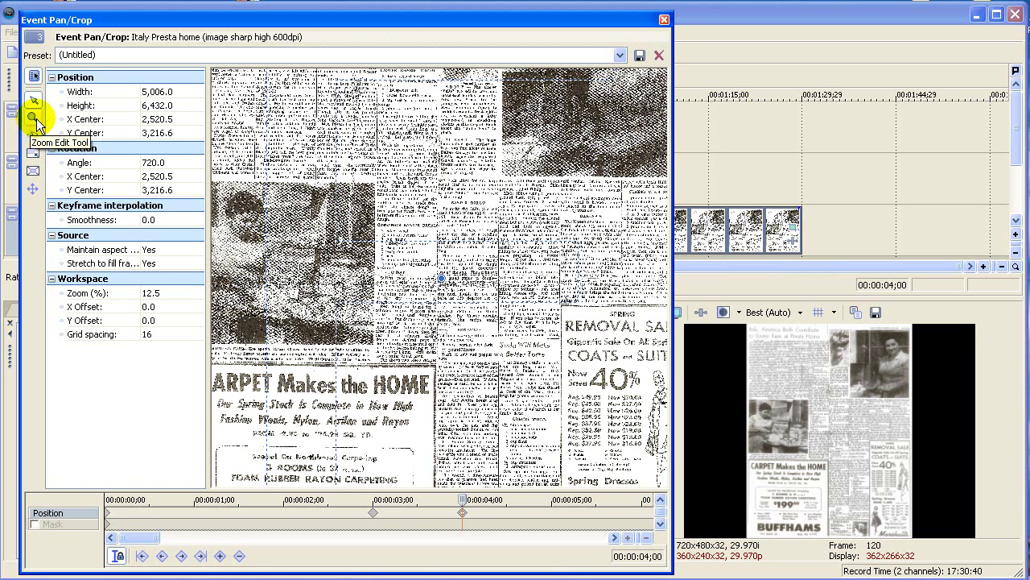
{"action": "left_click", "coordinate": [303, 103]}
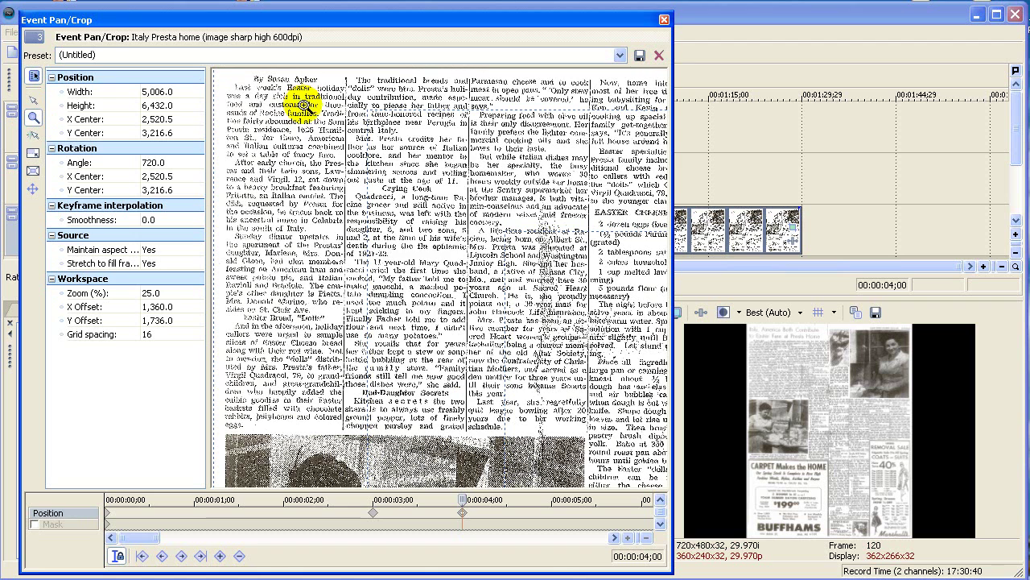
{"action": "left_click", "coordinate": [34, 100]}
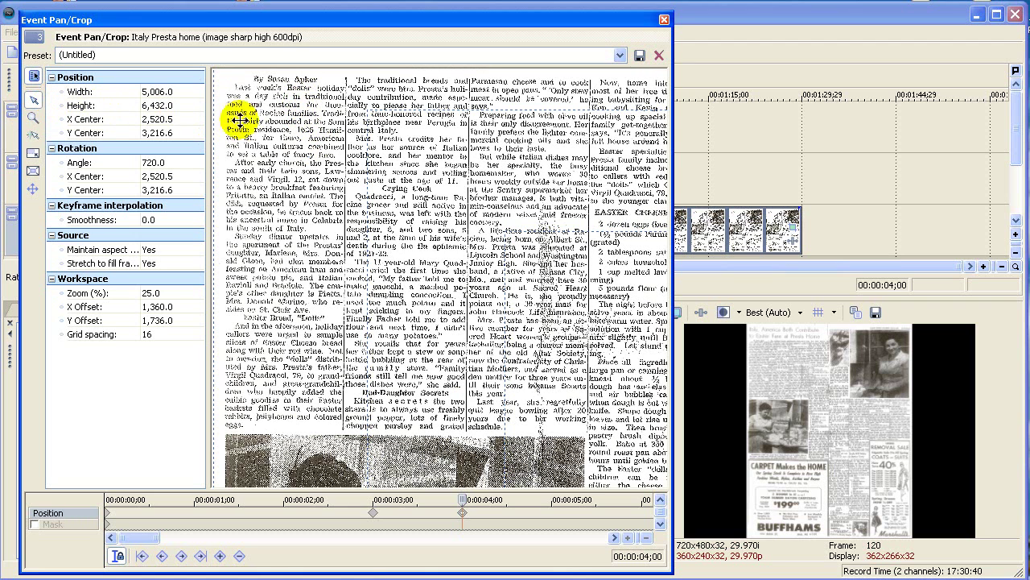
{"action": "left_click_drag", "start_coordinate": [329, 115], "coordinate": [360, 150]}
{"action": "scroll", "coordinate": [341, 154], "scroll_direction": "down", "scroll_amount": 2}
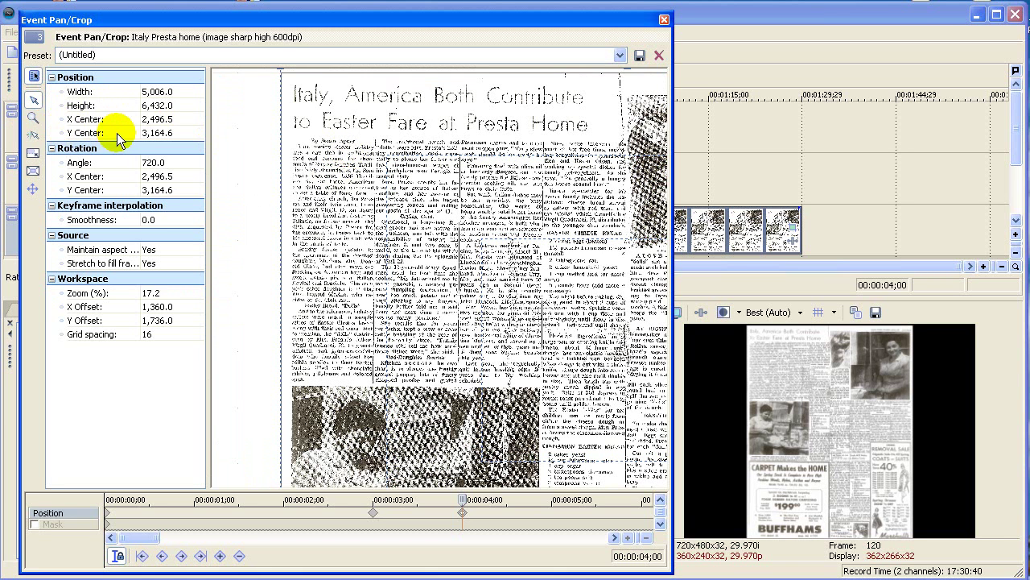
{"action": "scroll", "coordinate": [246, 154], "scroll_direction": "down", "scroll_amount": 4}
- Resize the 4-second crop to 3,046 × 2,216 around the Presta Home headline and article
{"action": "left_click_drag", "start_coordinate": [252, 111], "coordinate": [147, 65]}
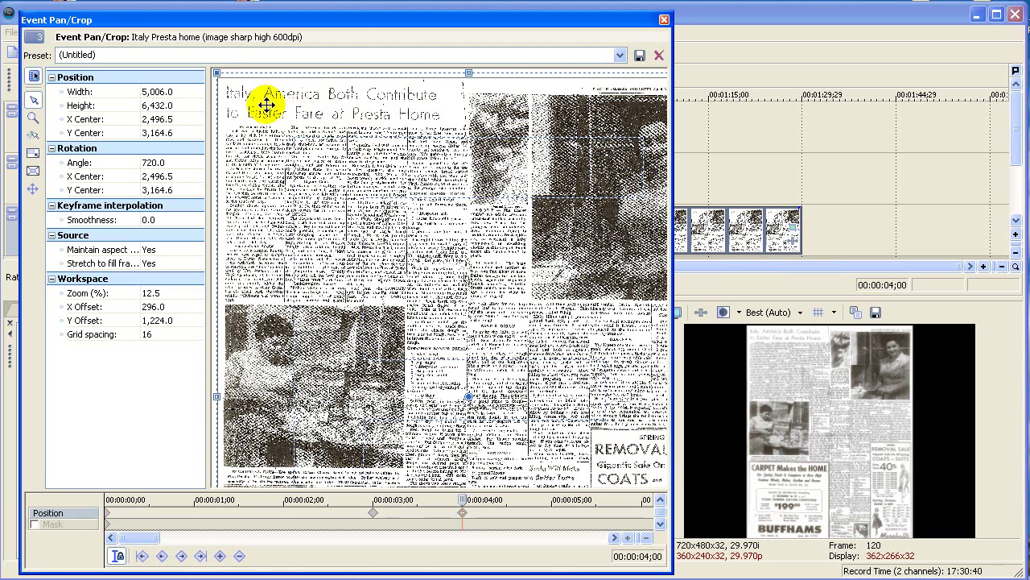
{"action": "left_click_drag", "start_coordinate": [217, 75], "coordinate": [367, 178]}
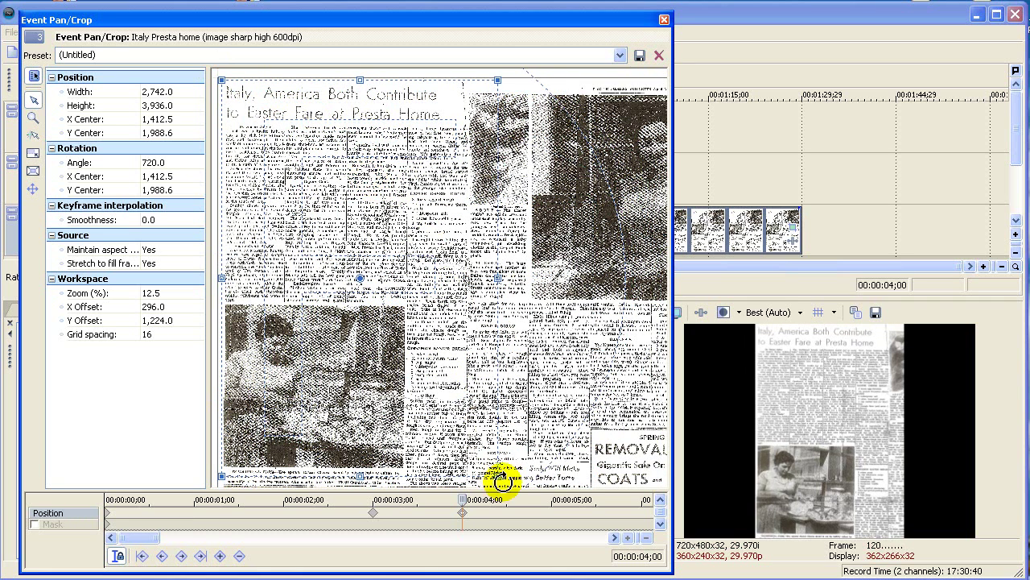
{"action": "left_click_drag", "start_coordinate": [495, 477], "coordinate": [525, 305]}
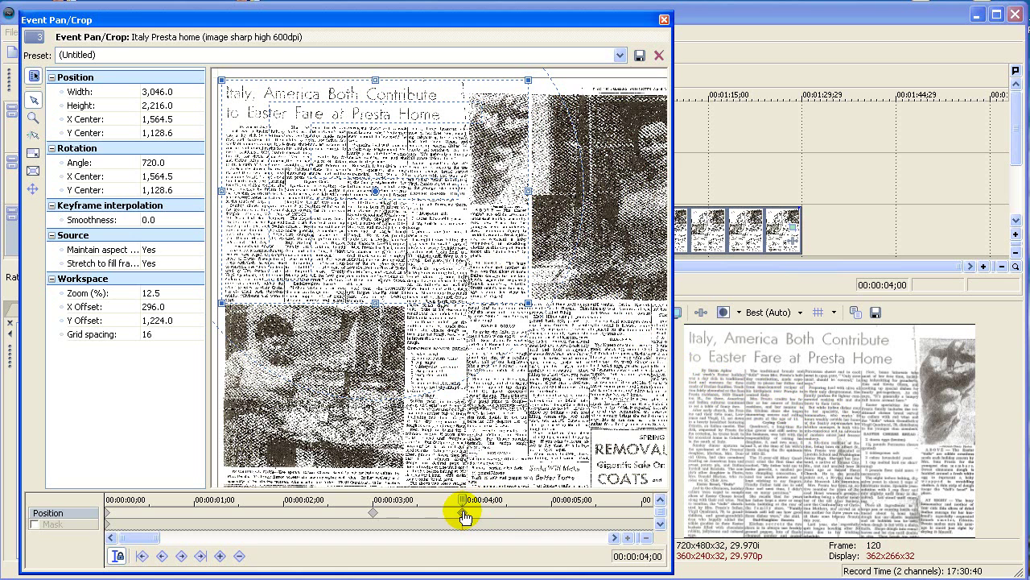
- Add Position keyframes at 00:00:06;00 and 00:00:07;00 keeping the 3,046 × 2,216 headline crop
{"action": "double_click", "coordinate": [551, 512]}
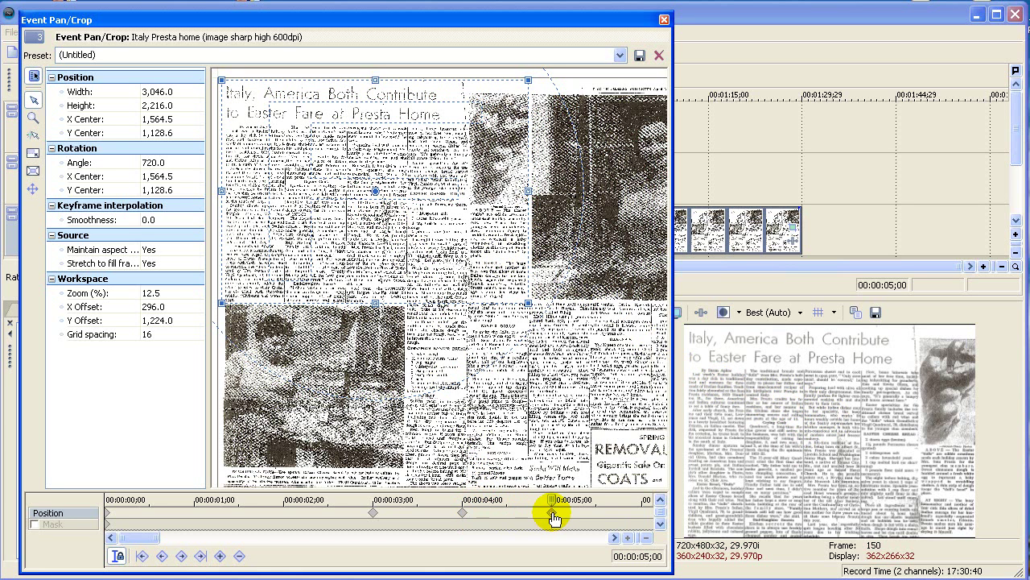
{"action": "left_click_drag", "start_coordinate": [553, 516], "coordinate": [641, 519]}
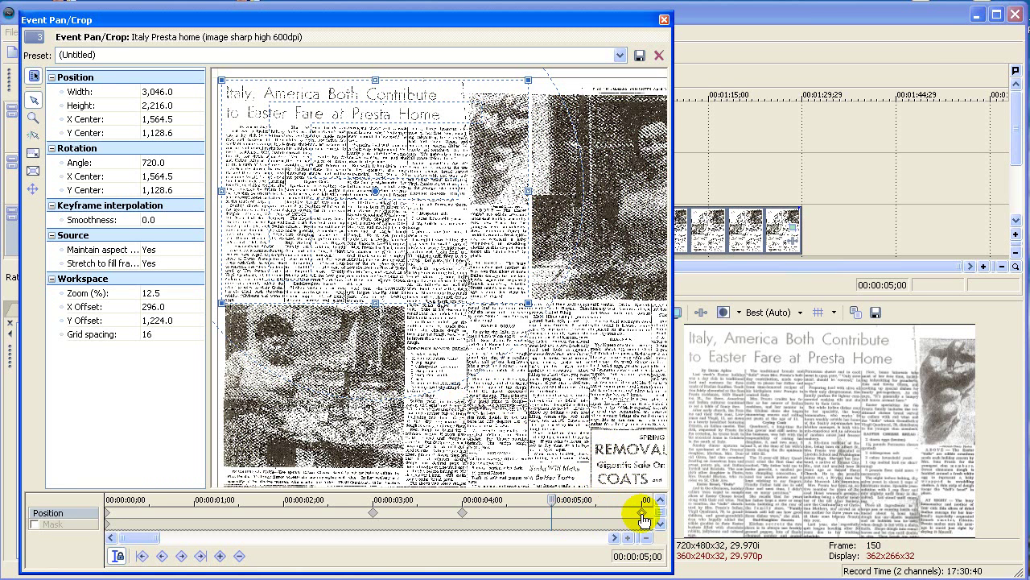
{"action": "left_click_drag", "start_coordinate": [644, 520], "coordinate": [586, 510]}
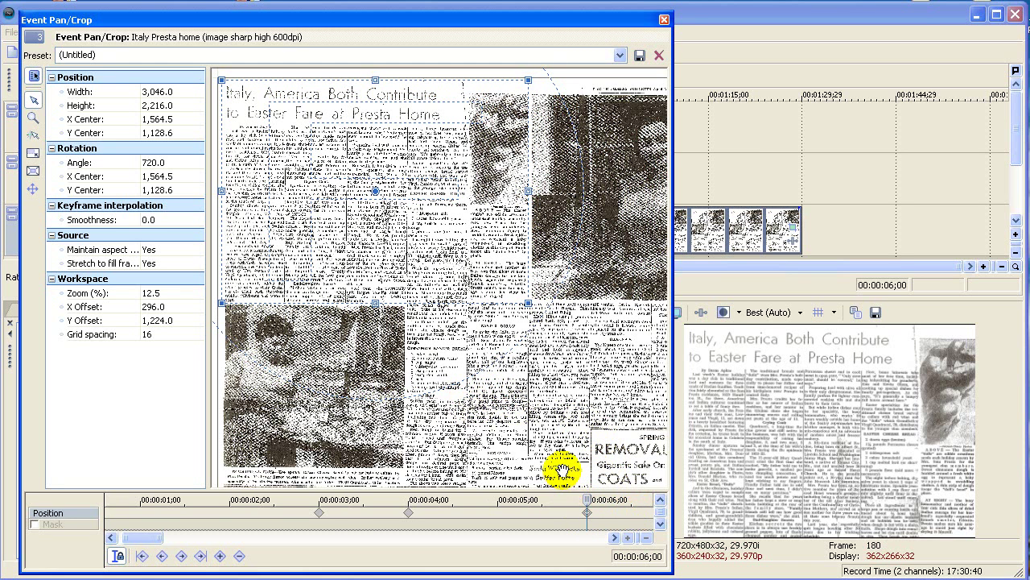
{"action": "left_click", "coordinate": [614, 538]}
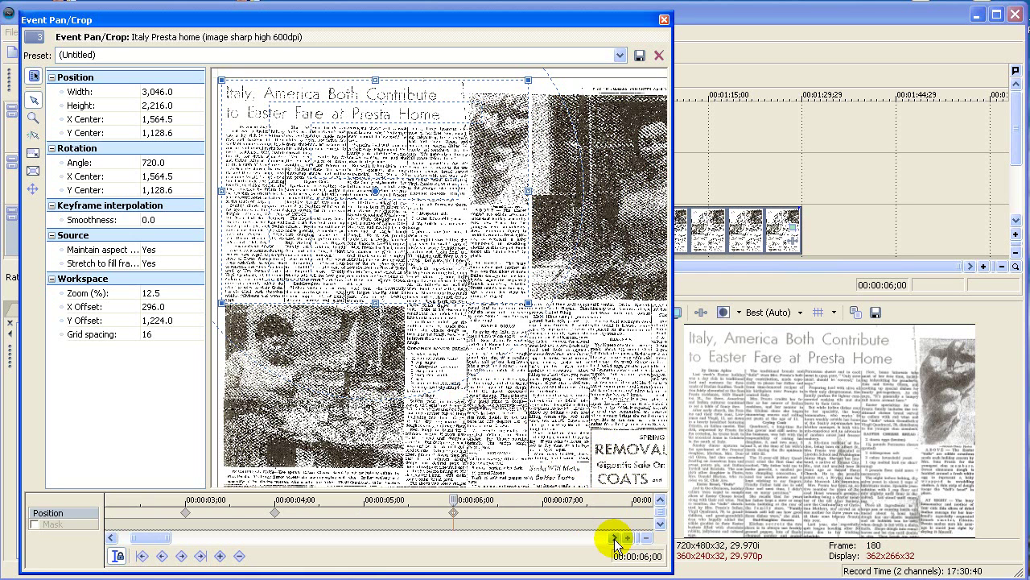
{"action": "double_click", "coordinate": [543, 513]}
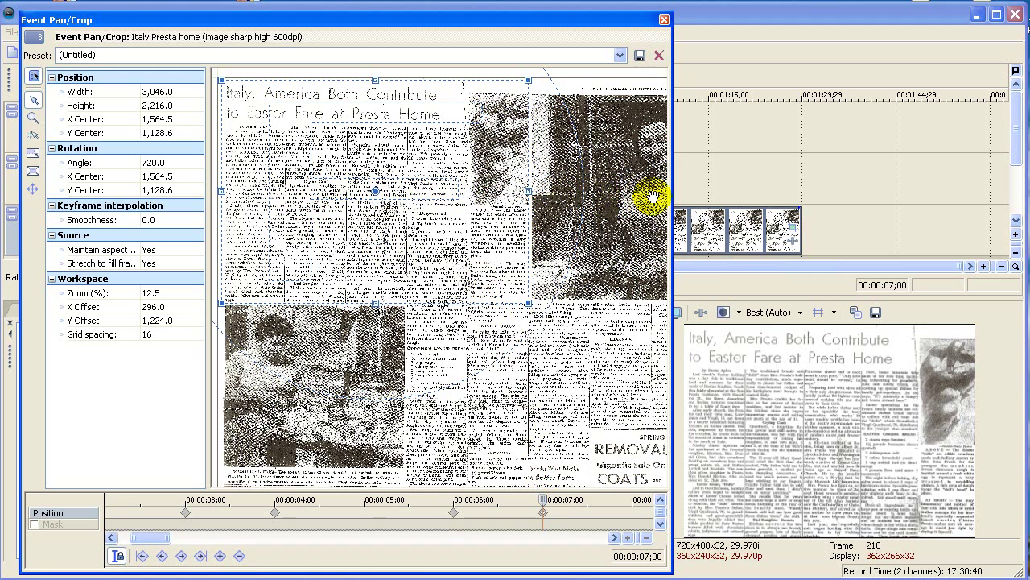
- Limit movement to X and slide the 7-second crop right onto the smiling woman's photo, centre 3,452.5 / 1,128.6
{"action": "left_click", "coordinate": [32, 190]}
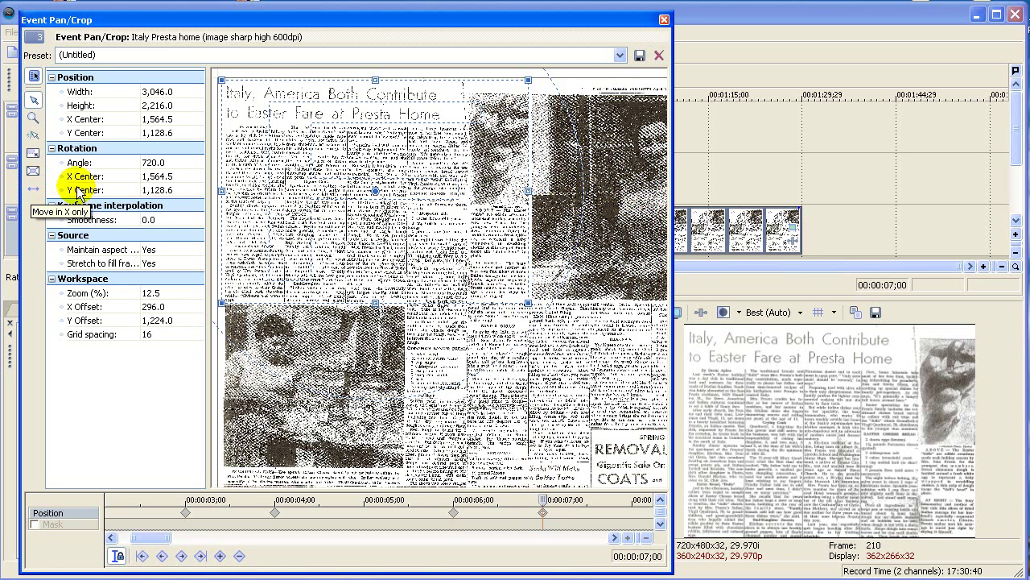
{"action": "left_click_drag", "start_coordinate": [325, 197], "coordinate": [494, 177]}
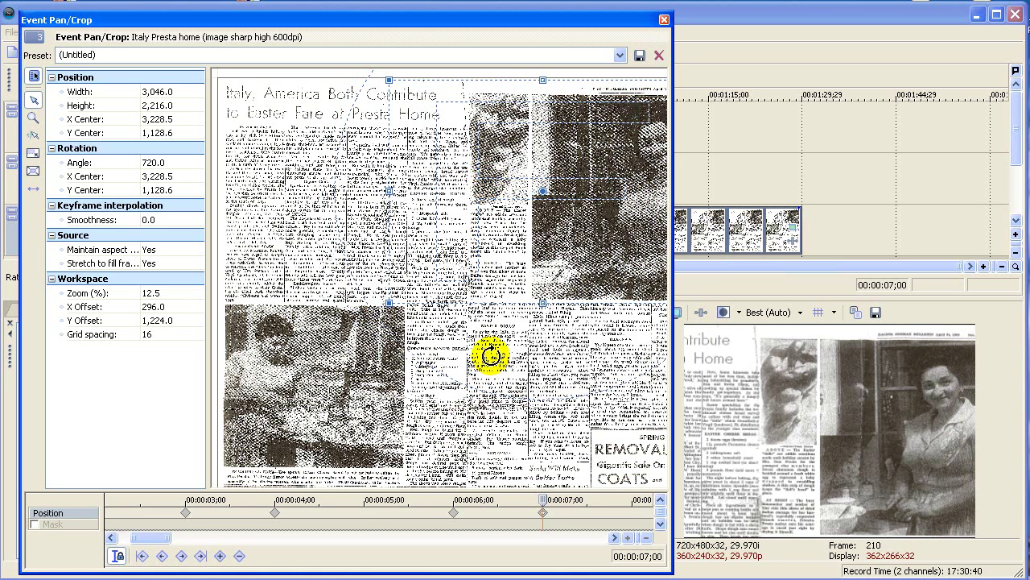
{"action": "left_click", "coordinate": [34, 117]}
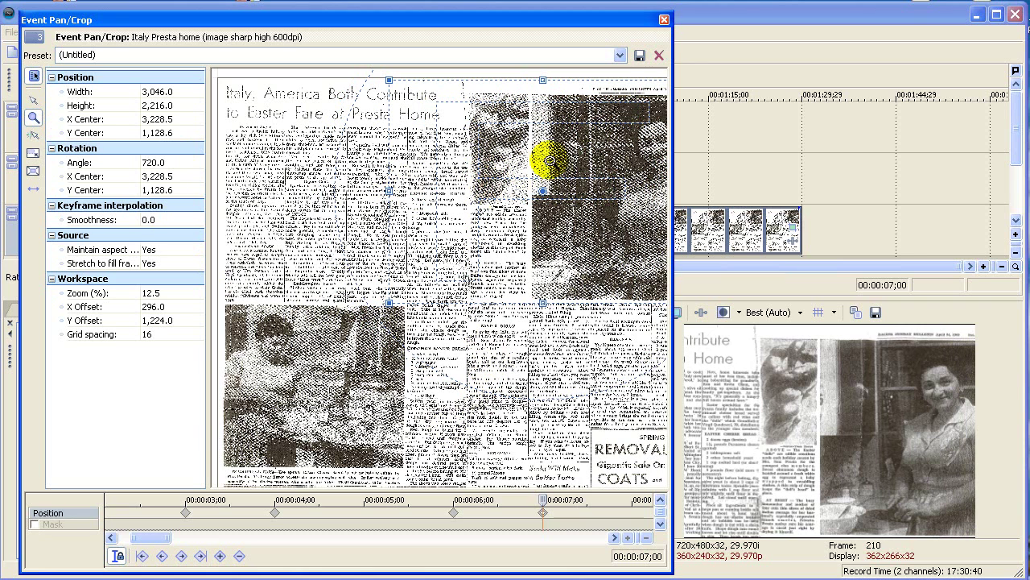
{"action": "left_click", "coordinate": [586, 194]}
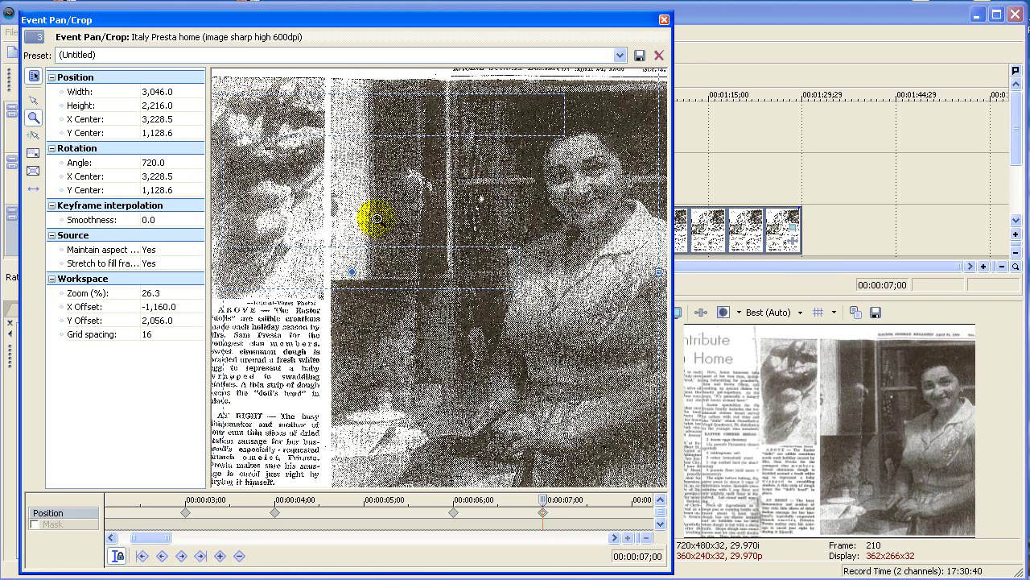
{"action": "scroll", "coordinate": [376, 218], "scroll_direction": "up", "scroll_amount": 1}
{"action": "scroll", "coordinate": [376, 218], "scroll_direction": "down", "scroll_amount": 5}
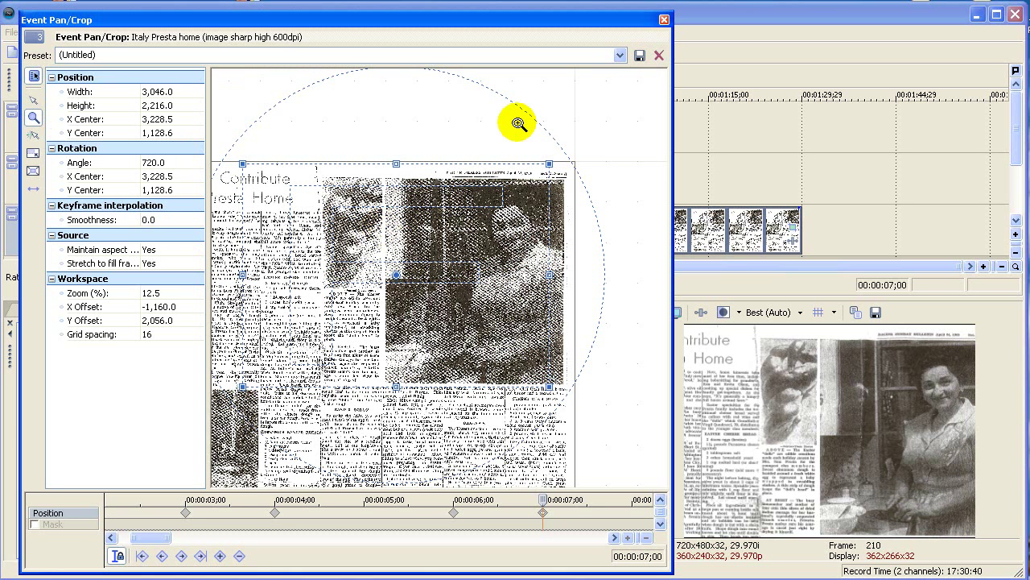
{"action": "left_click", "coordinate": [34, 99]}
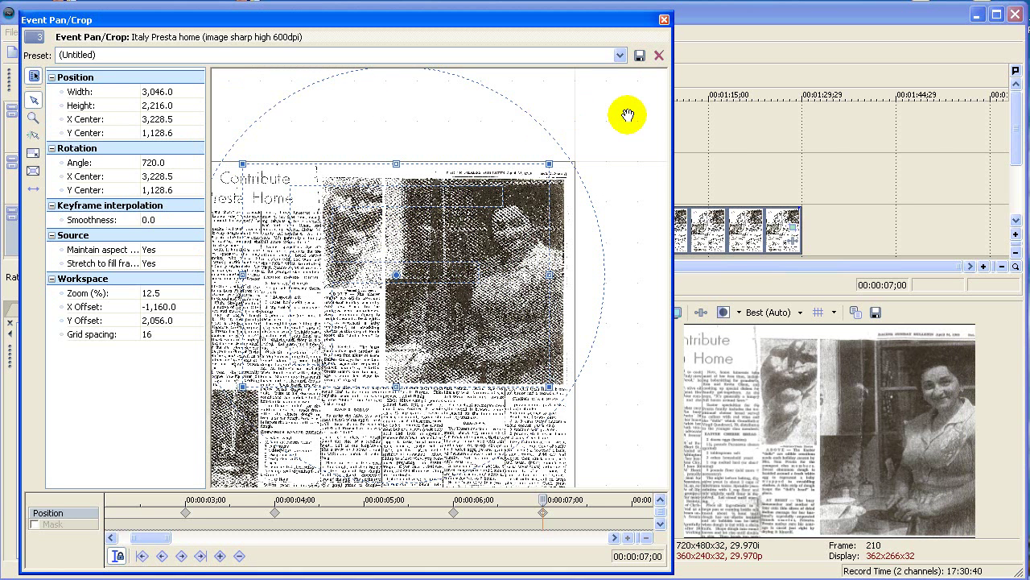
{"action": "left_click_drag", "start_coordinate": [628, 115], "coordinate": [665, 85]}
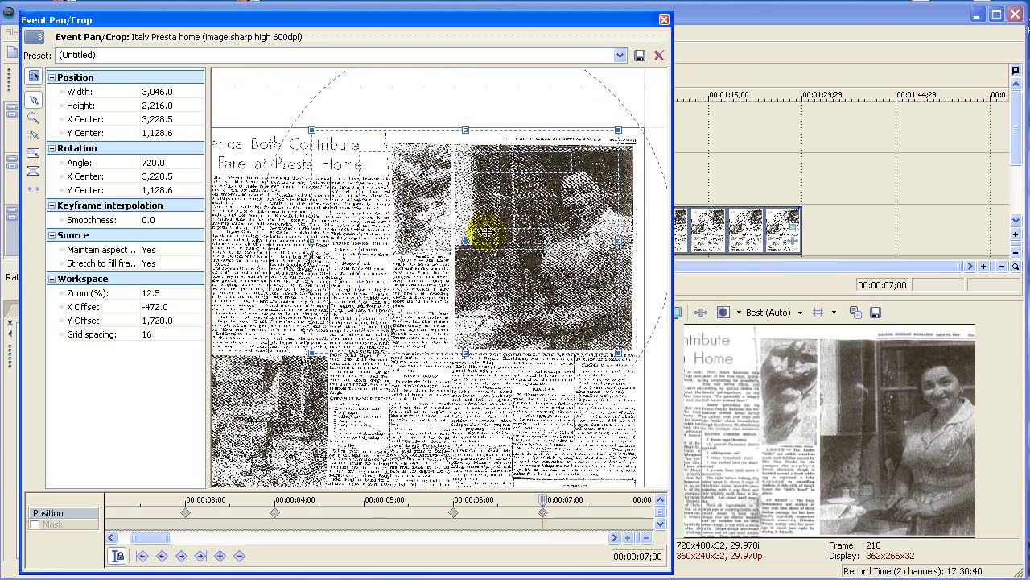
{"action": "left_click_drag", "start_coordinate": [487, 232], "coordinate": [505, 220]}
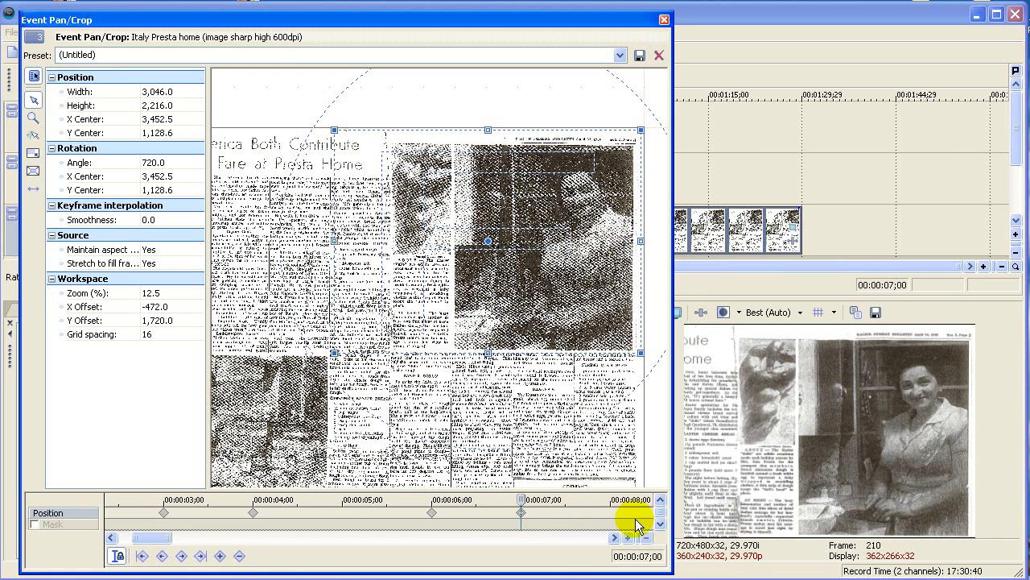
- Add another Position keyframe around 9 seconds holding the kitchen-photo framing
{"action": "left_click", "coordinate": [615, 538]}
{"action": "left_click", "coordinate": [614, 538]}
{"action": "left_click", "coordinate": [614, 538]}
{"action": "left_click", "coordinate": [614, 538]}
{"action": "left_click", "coordinate": [614, 537]}
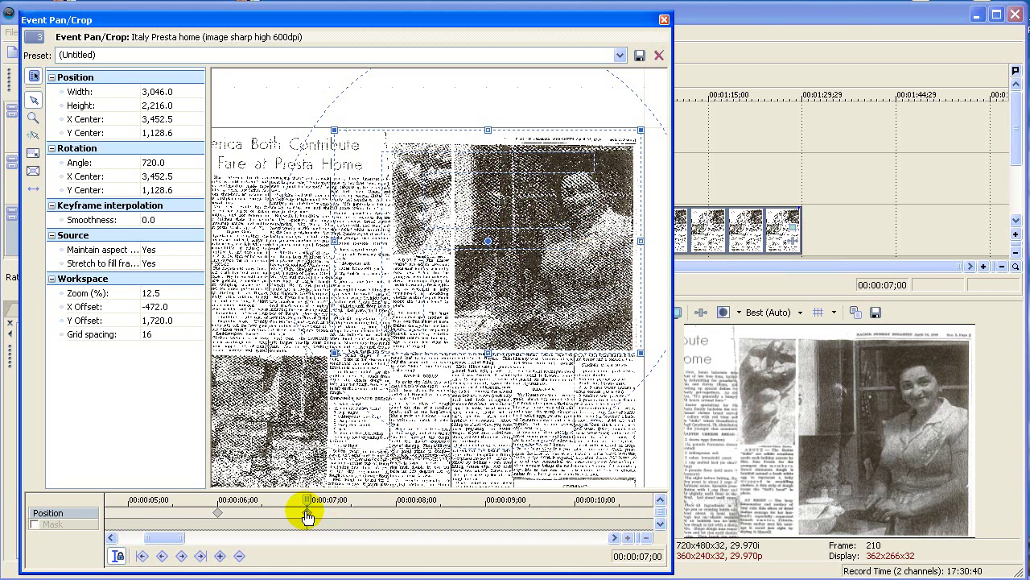
{"action": "double_click", "coordinate": [490, 513]}
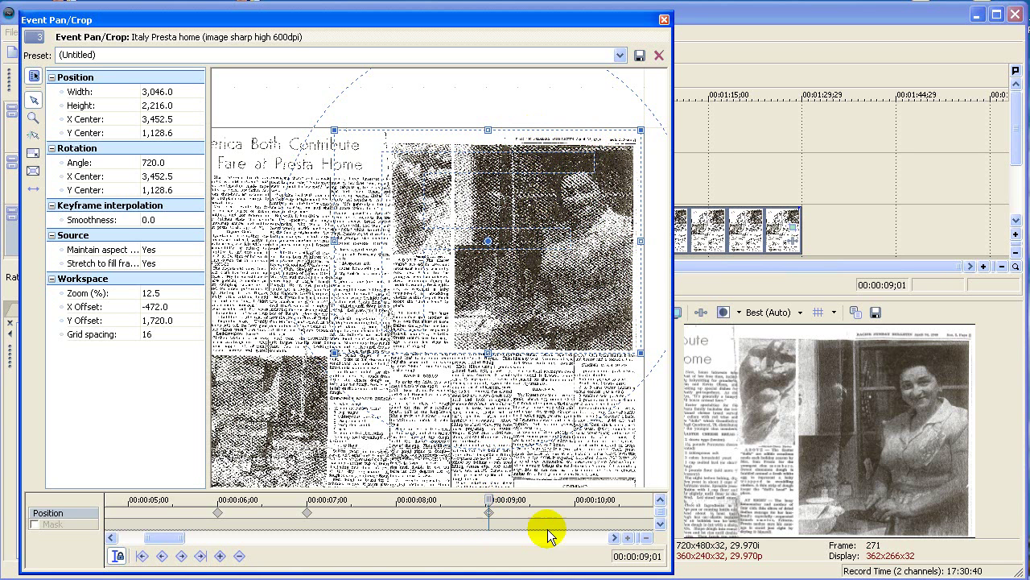
- Move the second keyframe to about 00:00:10;00, then return to the first keyframe
{"action": "left_click", "coordinate": [614, 538]}
{"action": "left_click", "coordinate": [615, 537]}
{"action": "left_click", "coordinate": [614, 538]}
{"action": "left_click", "coordinate": [614, 537]}
{"action": "left_click", "coordinate": [615, 538]}
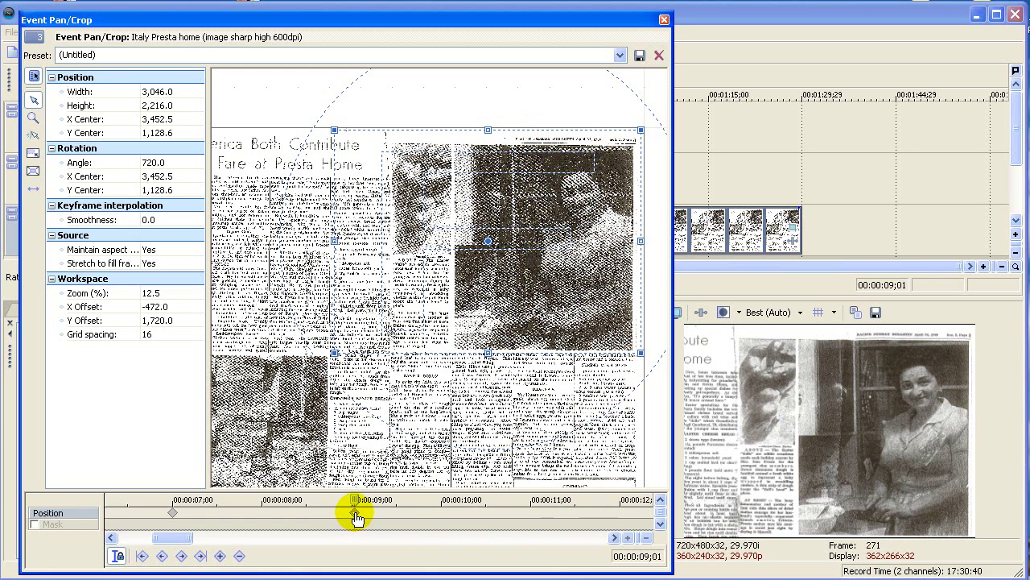
{"action": "left_click_drag", "start_coordinate": [357, 518], "coordinate": [531, 525]}
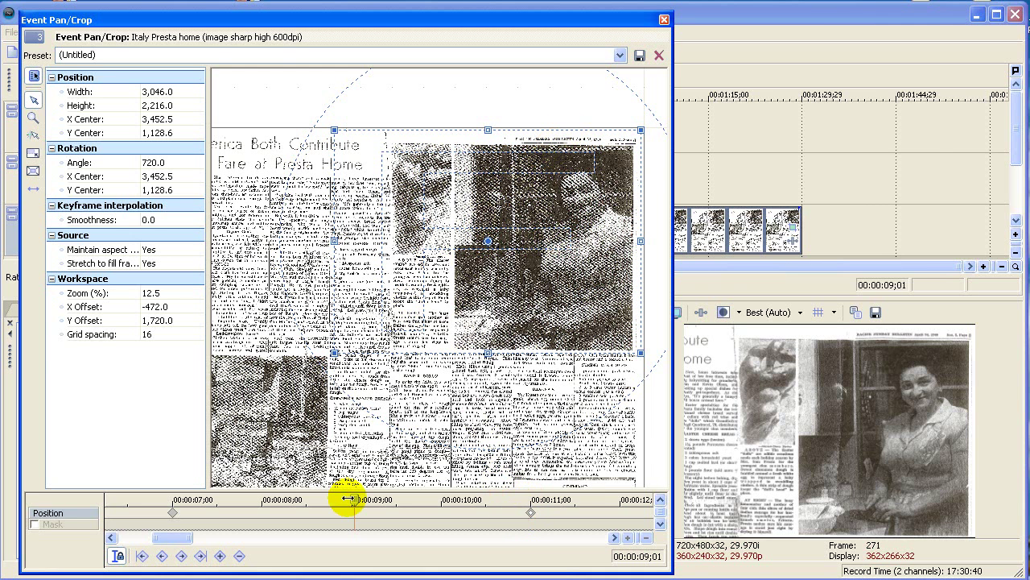
{"action": "left_click", "coordinate": [173, 513]}
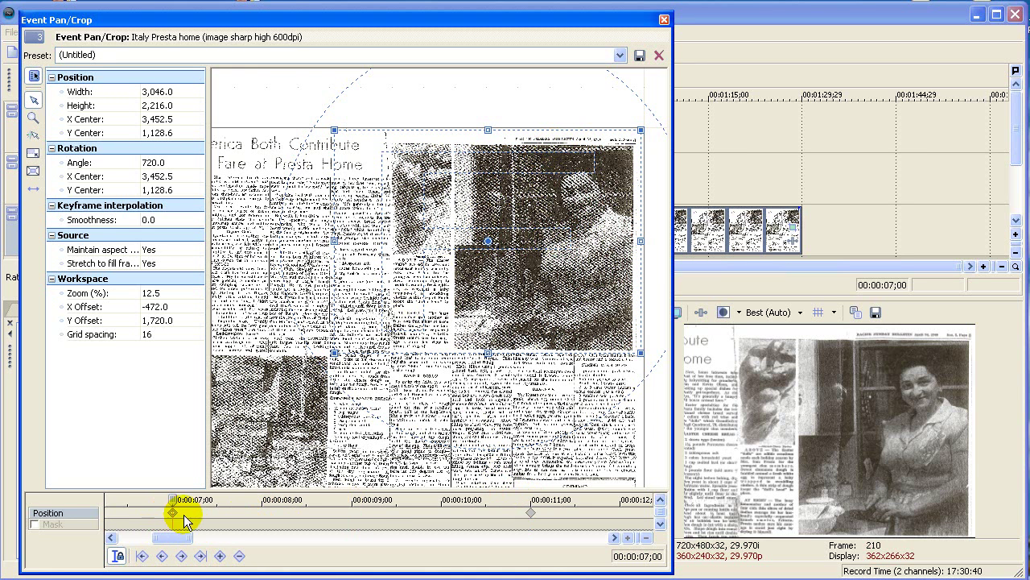
- Close Pan/Crop and drop the Yellow Solid Color generator onto the Highlight Box track at the playhead
{"action": "left_click", "coordinate": [665, 20]}
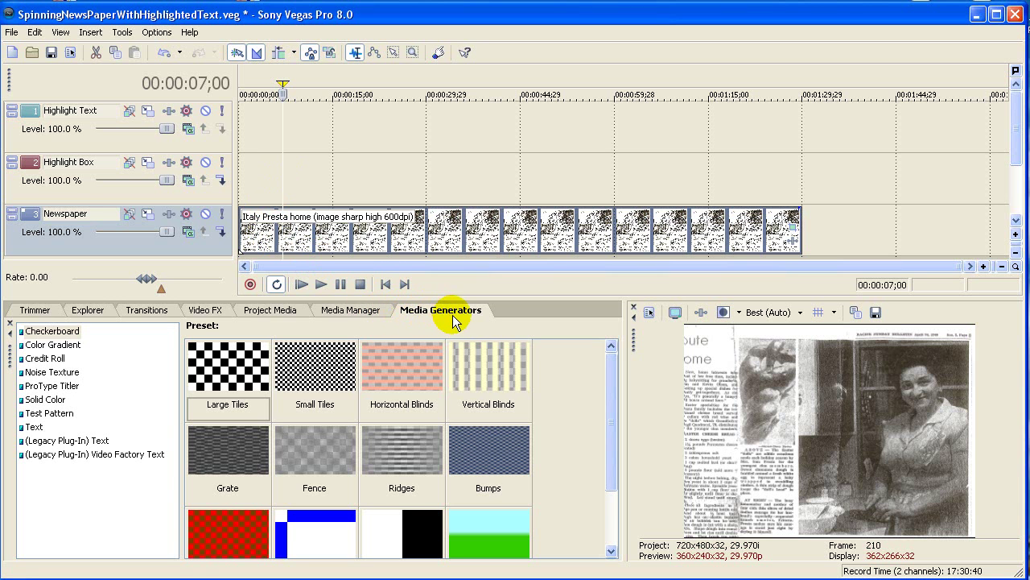
{"action": "left_click", "coordinate": [357, 311]}
{"action": "left_click", "coordinate": [443, 312]}
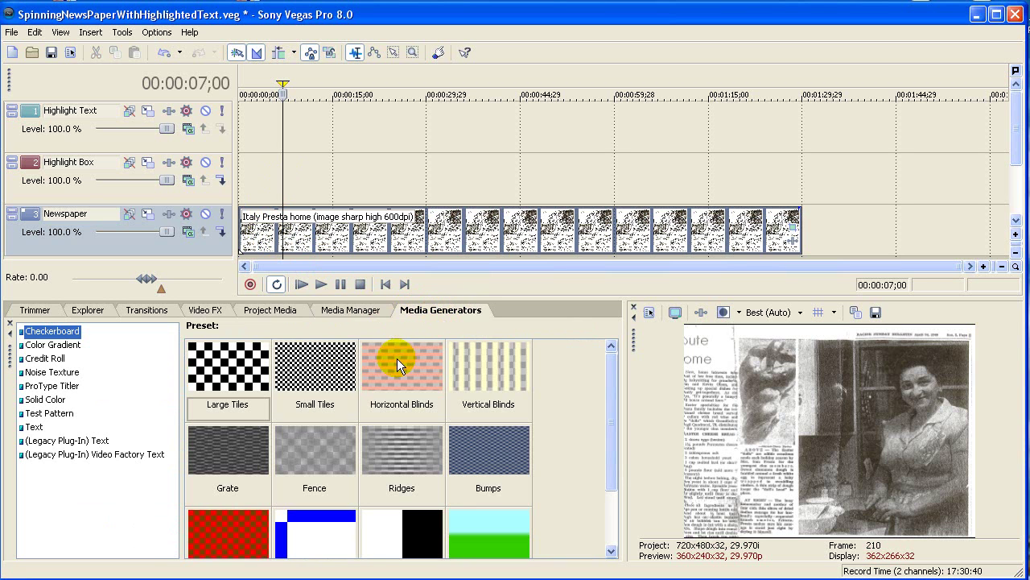
{"action": "left_click", "coordinate": [43, 399]}
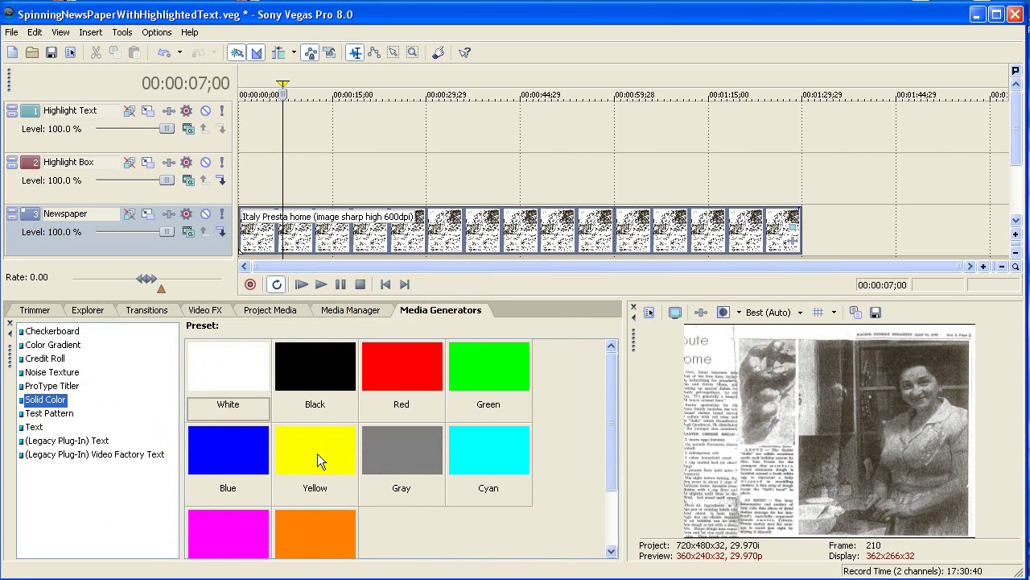
{"action": "left_click_drag", "start_coordinate": [318, 453], "coordinate": [295, 194]}
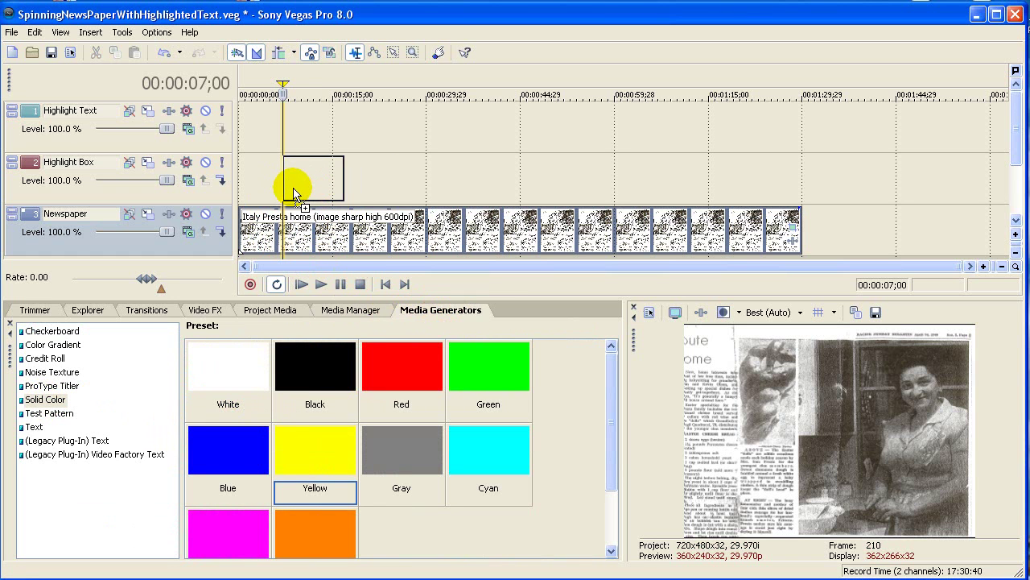
{"action": "left_click_drag", "start_coordinate": [293, 193], "coordinate": [294, 195]}
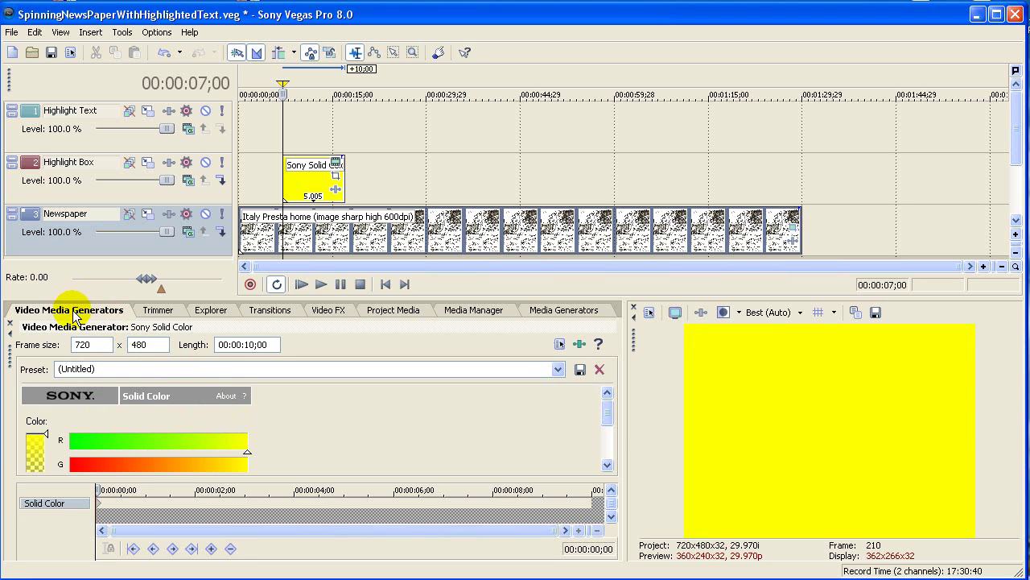
- Reorder the Video Media Generators panel, float it, then dock it back in the lower area
{"action": "left_click_drag", "start_coordinate": [91, 318], "coordinate": [54, 288]}
{"action": "left_click_drag", "start_coordinate": [10, 360], "coordinate": [306, 72]}
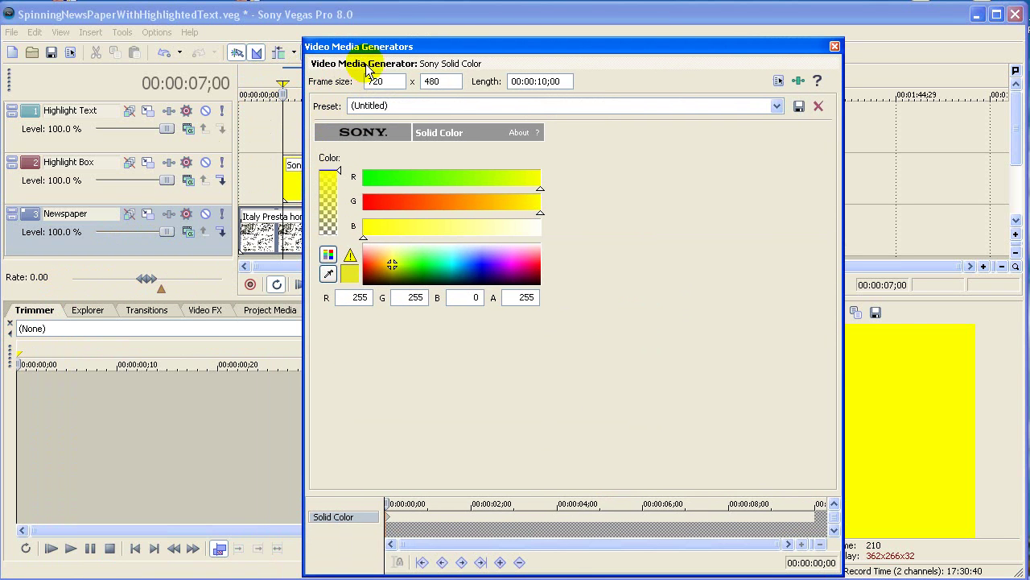
{"action": "left_click_drag", "start_coordinate": [431, 50], "coordinate": [125, 316]}
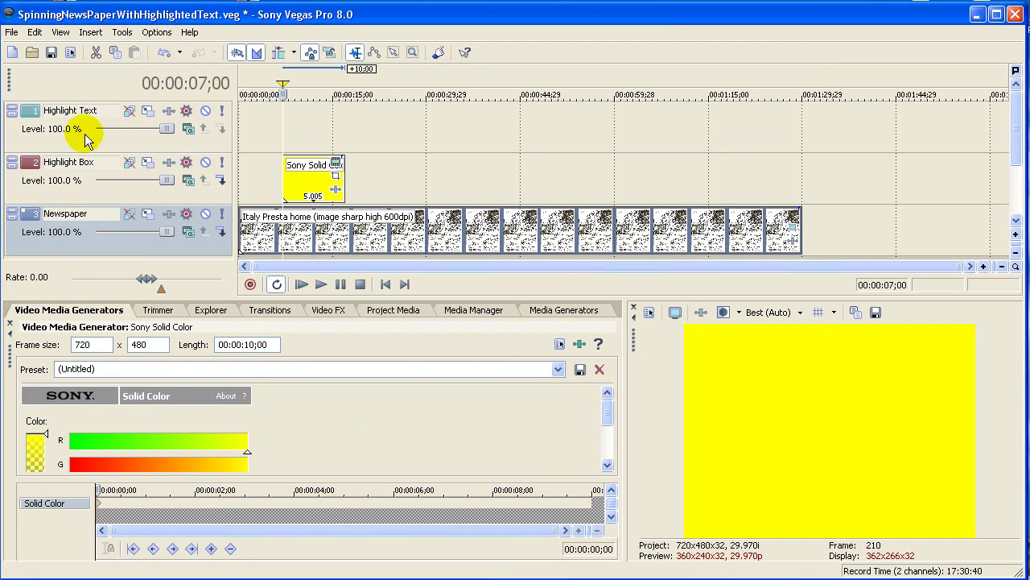
- Minimise the Highlight Text and Newspaper tracks and enlarge the lower panel for the colour settings
{"action": "left_click", "coordinate": [16, 112]}
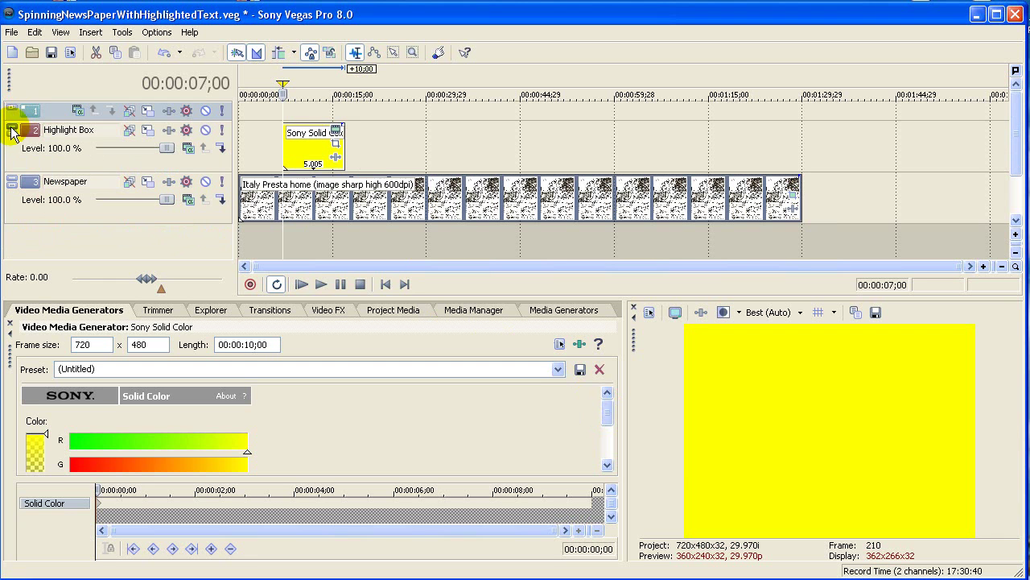
{"action": "left_click", "coordinate": [13, 182]}
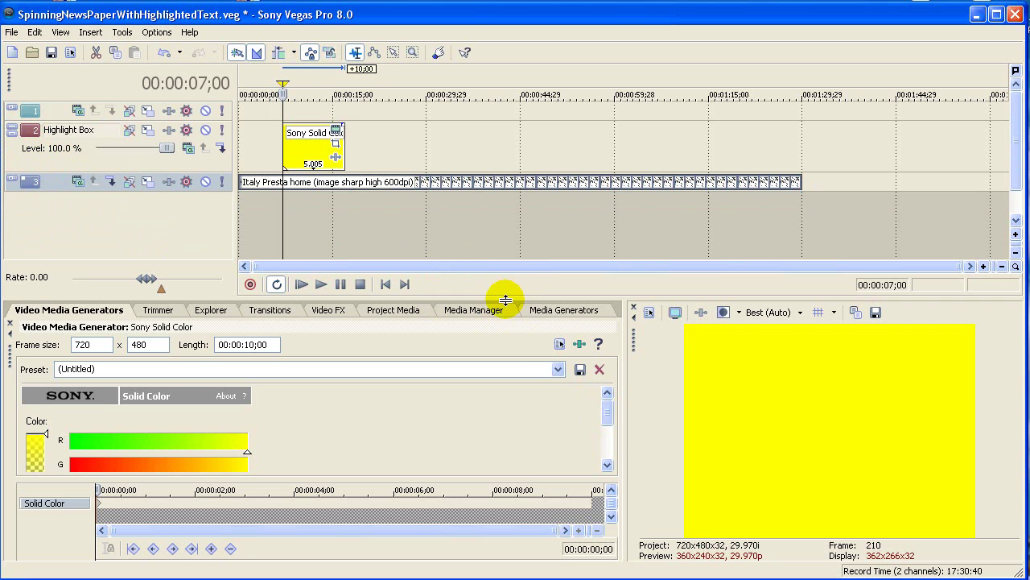
{"action": "left_click_drag", "start_coordinate": [506, 299], "coordinate": [508, 239]}
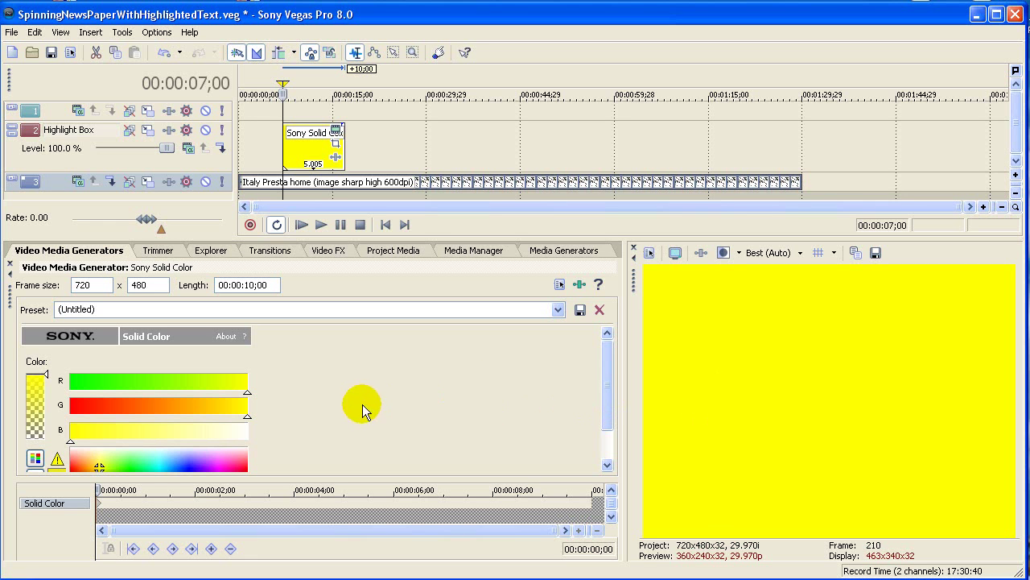
- Set the Solid Color alpha to 103, with red and green temporarily changed to 0
{"action": "scroll", "coordinate": [608, 417], "scroll_direction": "down", "scroll_amount": 2}
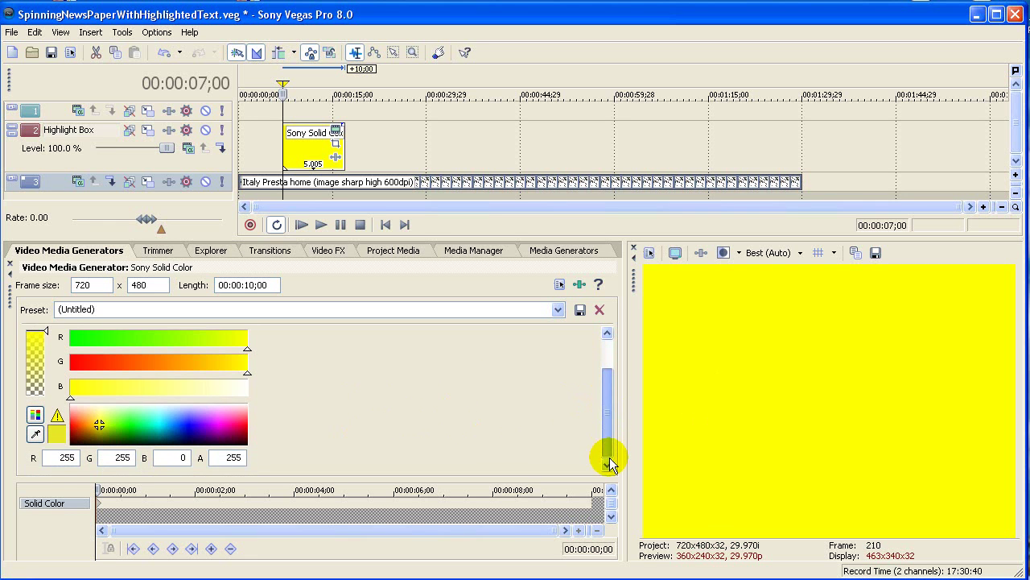
{"action": "left_click", "coordinate": [54, 458]}
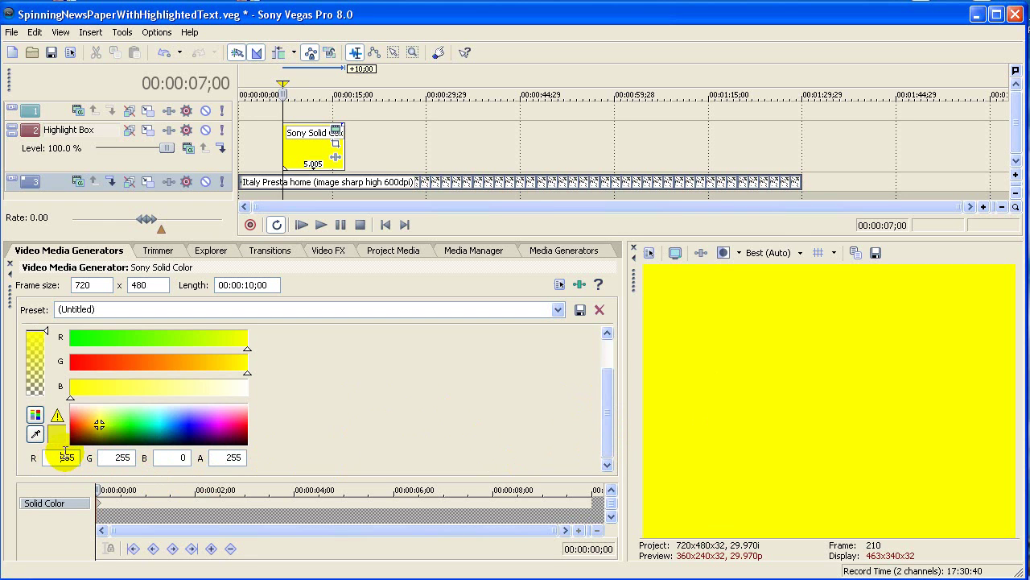
{"action": "double_click", "coordinate": [61, 459]}
{"action": "type", "text": "0"}
{"action": "double_click", "coordinate": [115, 458]}
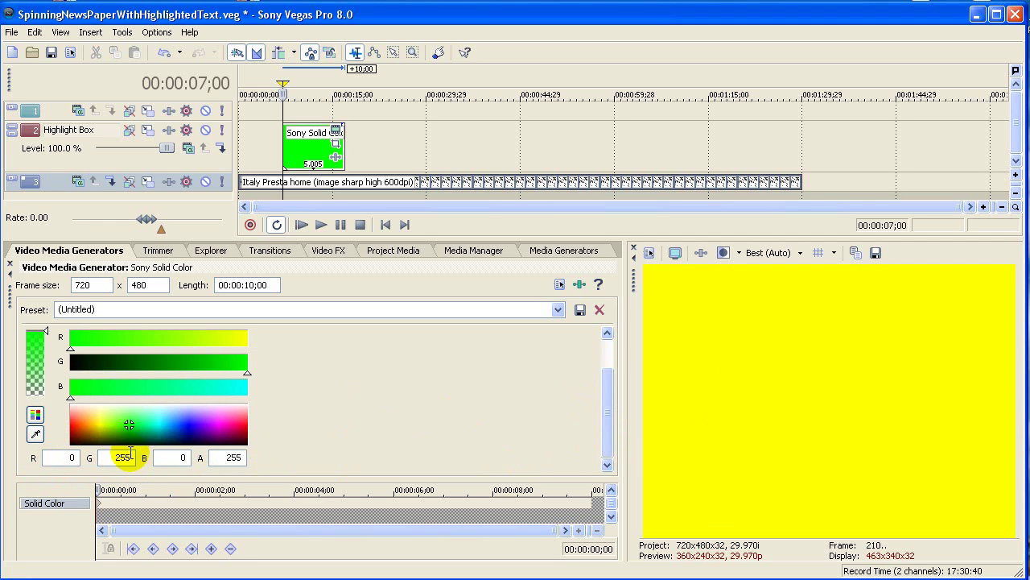
{"action": "type", "text": "0"}
{"action": "double_click", "coordinate": [233, 456]}
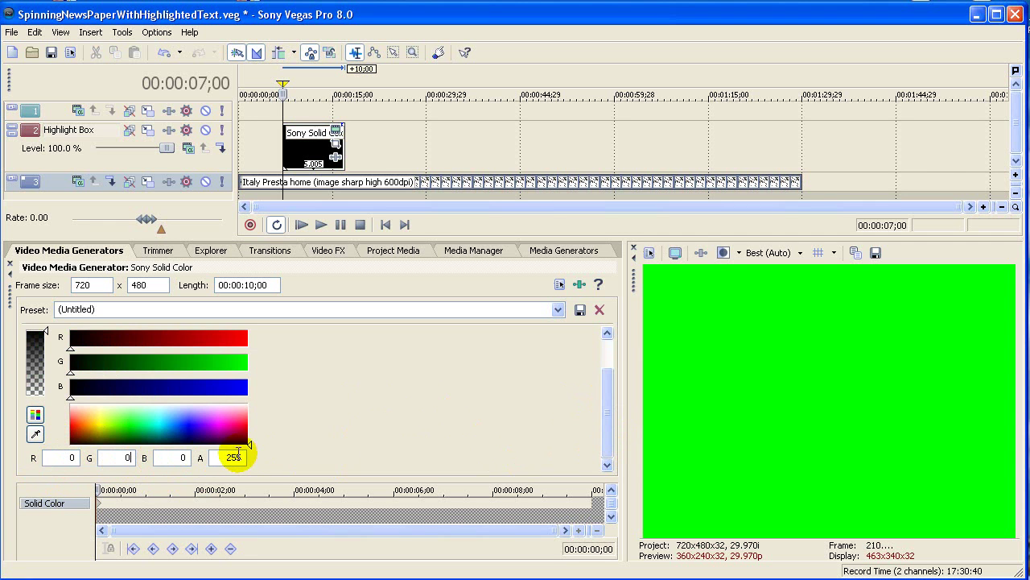
{"action": "type", "text": "103"}
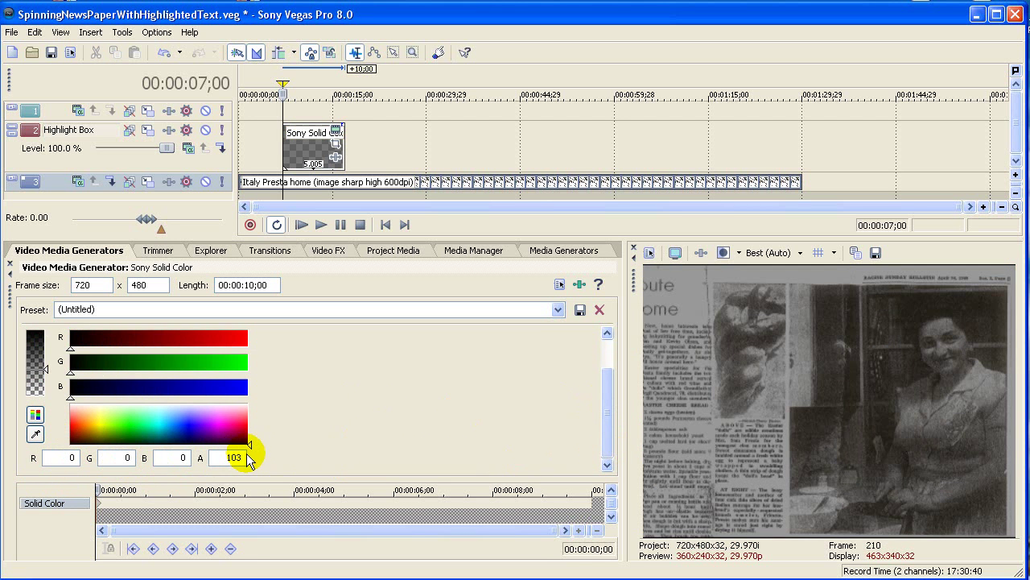
- Restore red and green to 255 so the semi-transparent box turns yellow
{"action": "double_click", "coordinate": [242, 456]}
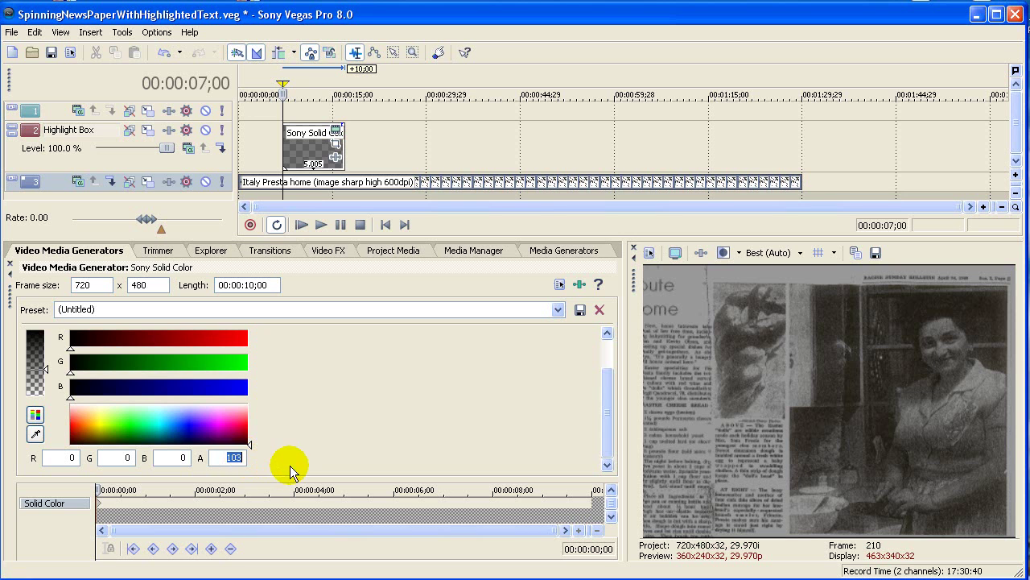
{"action": "left_click", "coordinate": [73, 457]}
{"action": "left_click", "coordinate": [247, 442]}
{"action": "left_click_drag", "start_coordinate": [247, 442], "coordinate": [247, 424]}
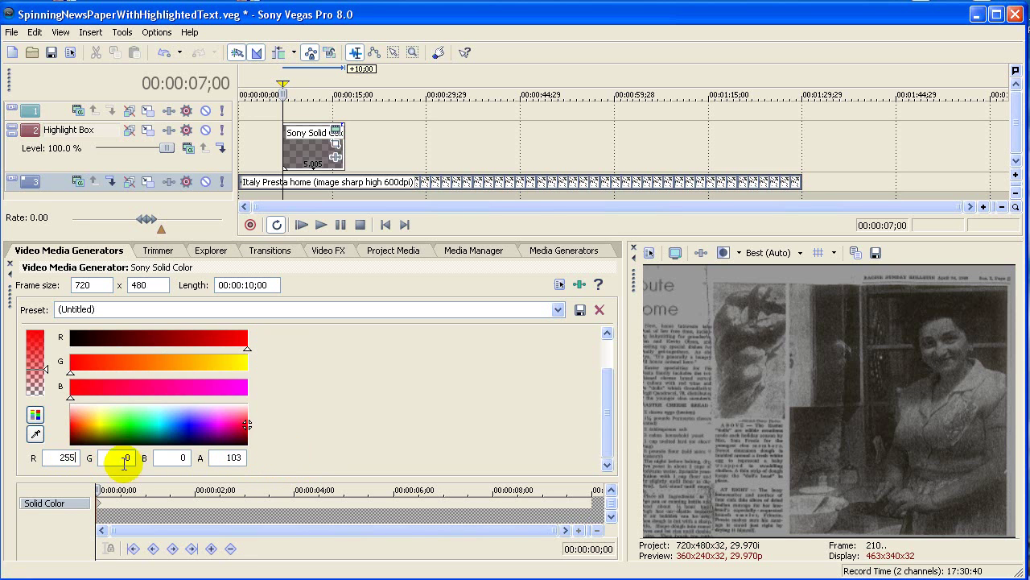
{"action": "left_click_drag", "start_coordinate": [138, 455], "coordinate": [147, 463]}
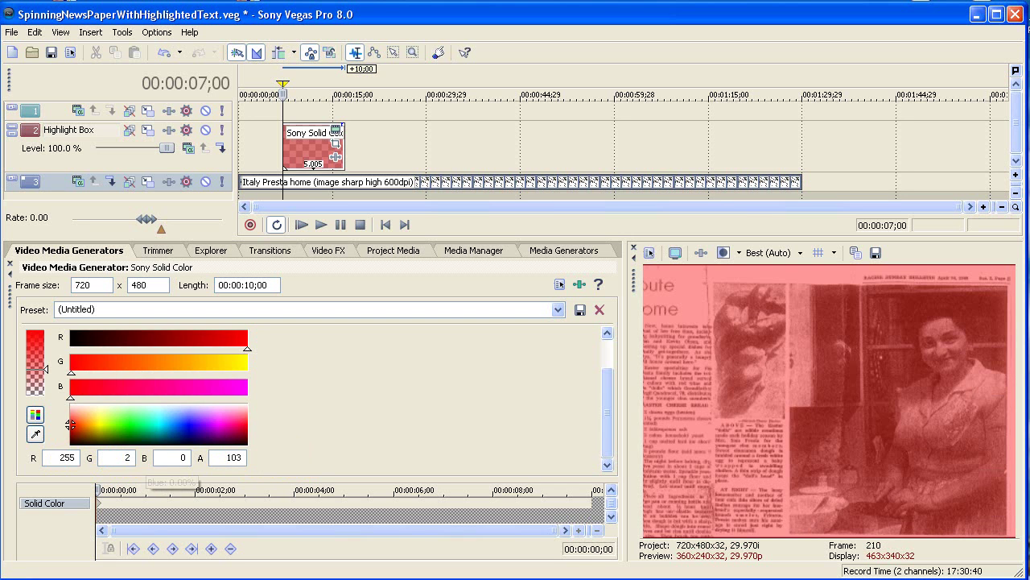
{"action": "type", "text": "255"}
{"action": "left_click", "coordinate": [216, 457]}
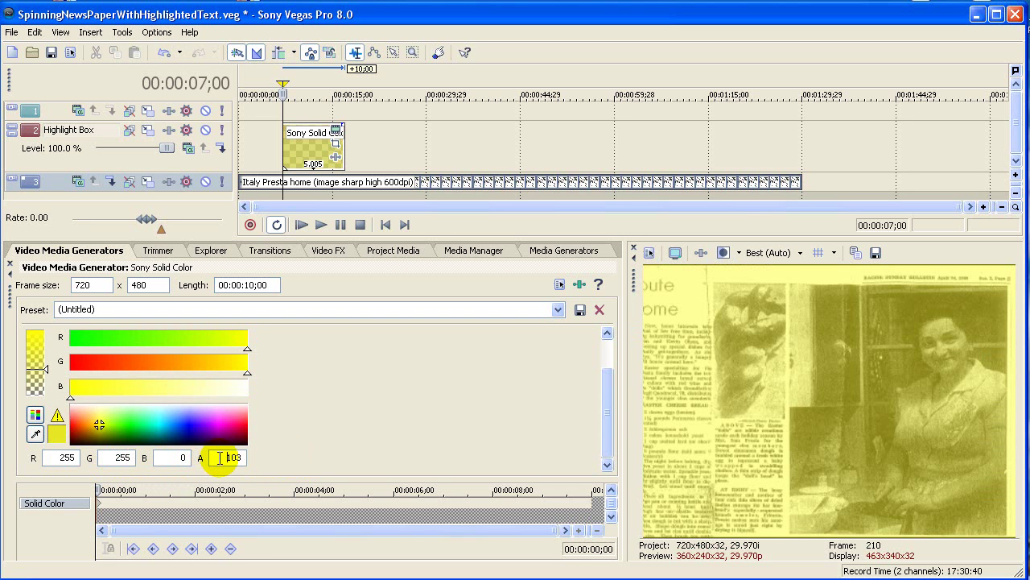